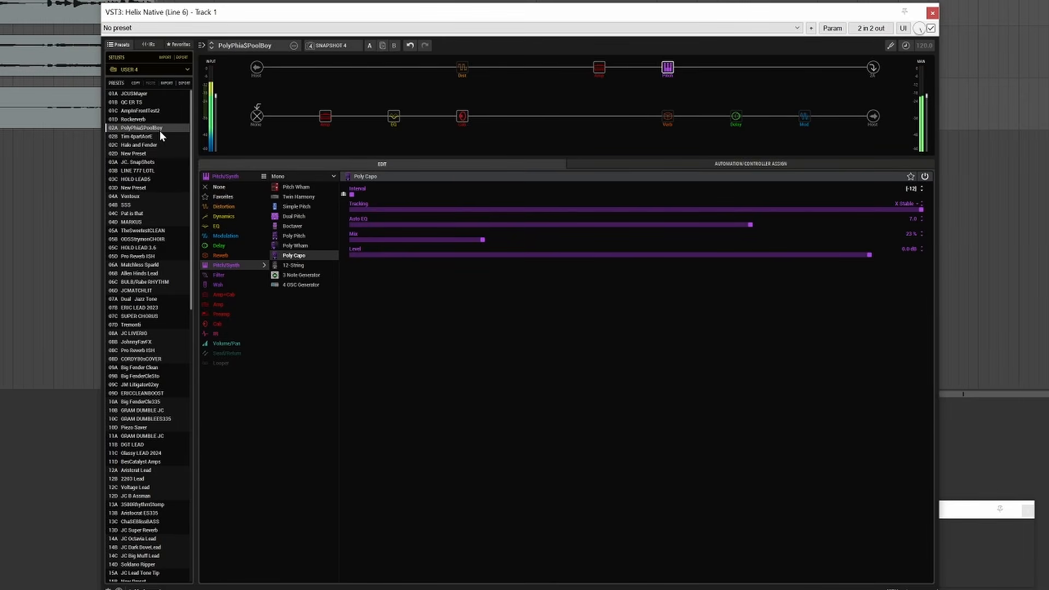
Load the CORDY80sCOVER preset and recall its DOT snapshot to audition it.
click(168, 356)
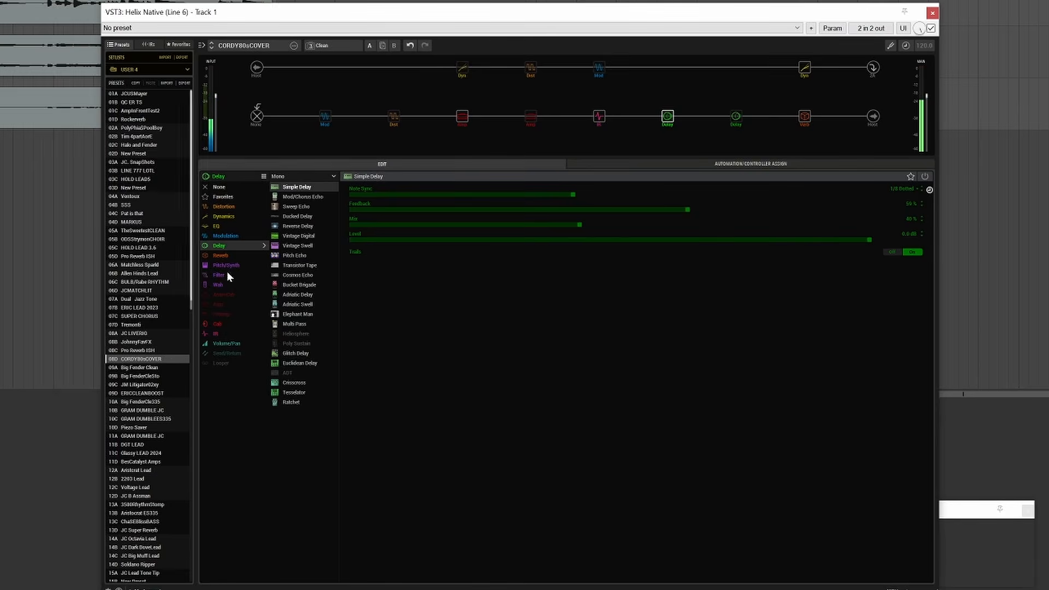
click(339, 44)
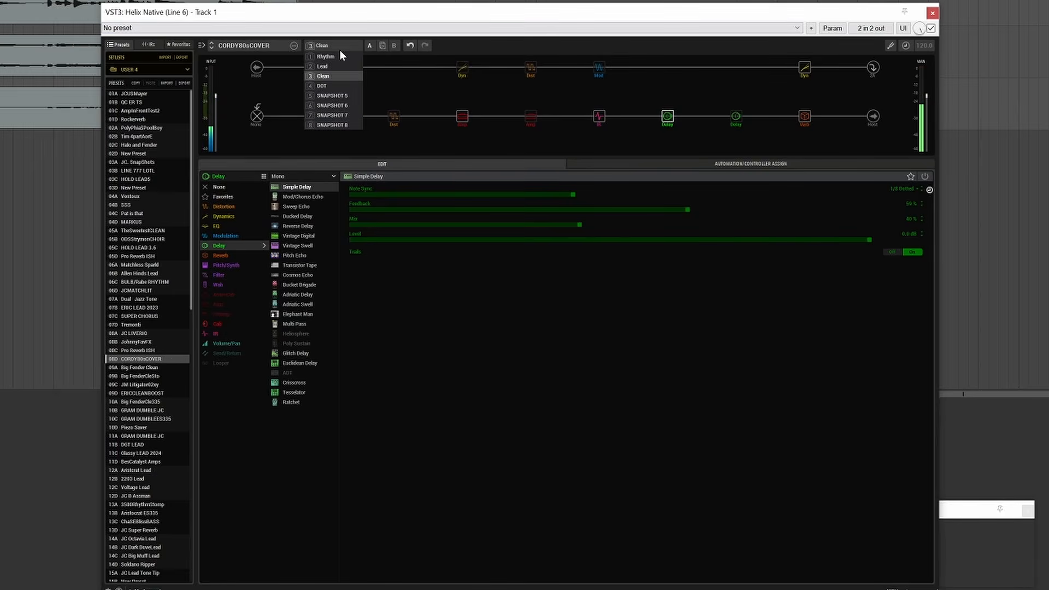
click(334, 85)
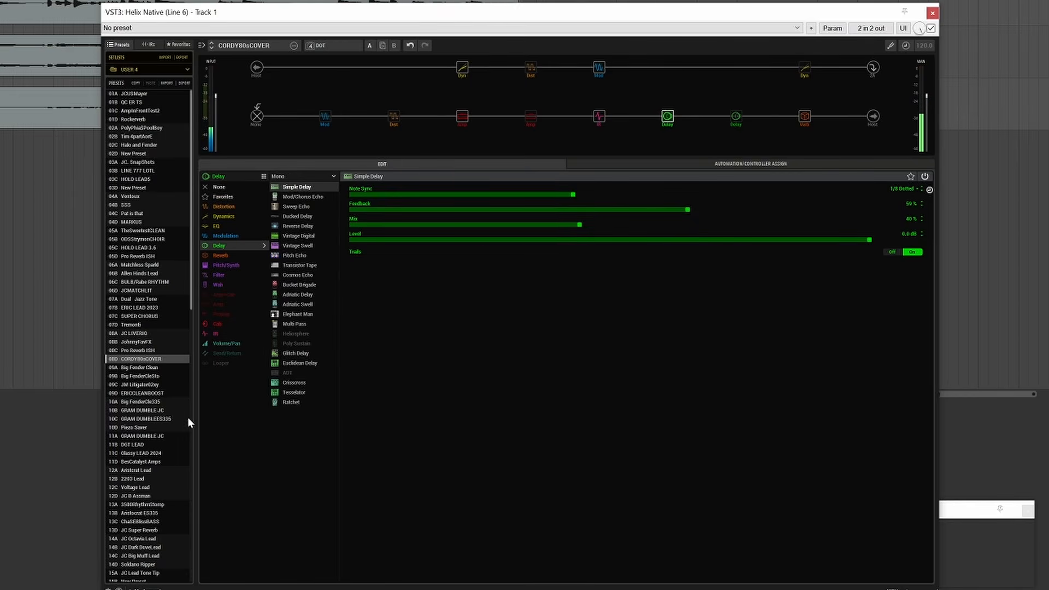
Audition the Allen Hinds Lead preset in 06B, followed by the JC B Assman preset in 15C.
click(152, 274)
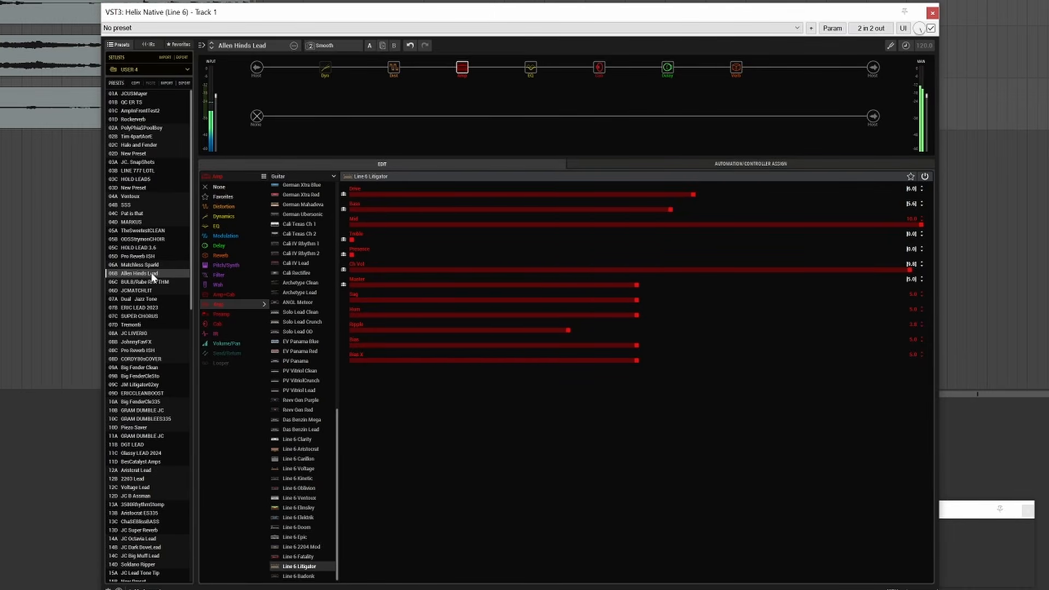
scroll(166, 496, down, 4)
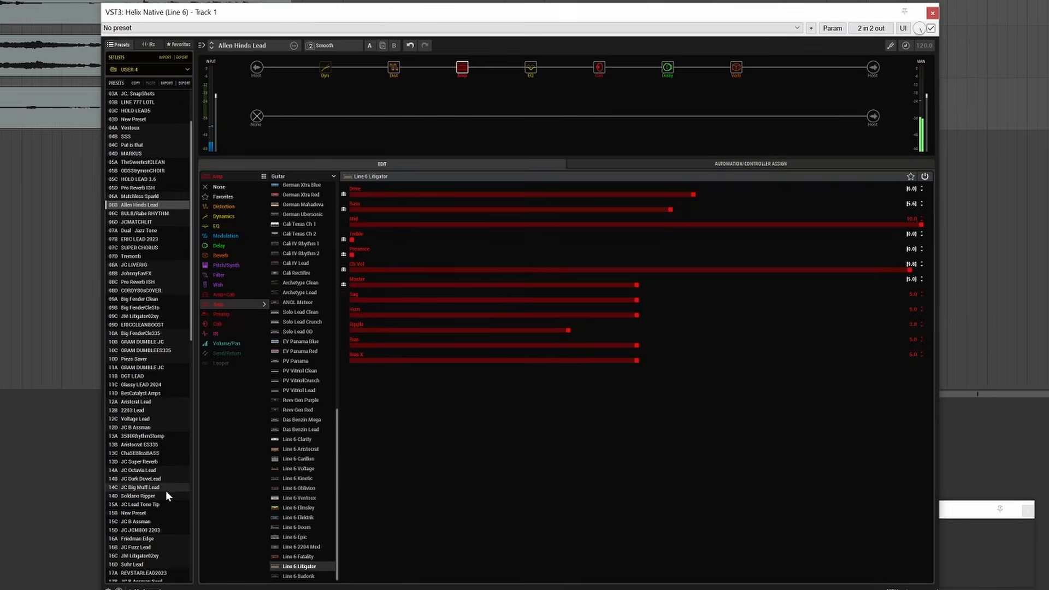
click(160, 522)
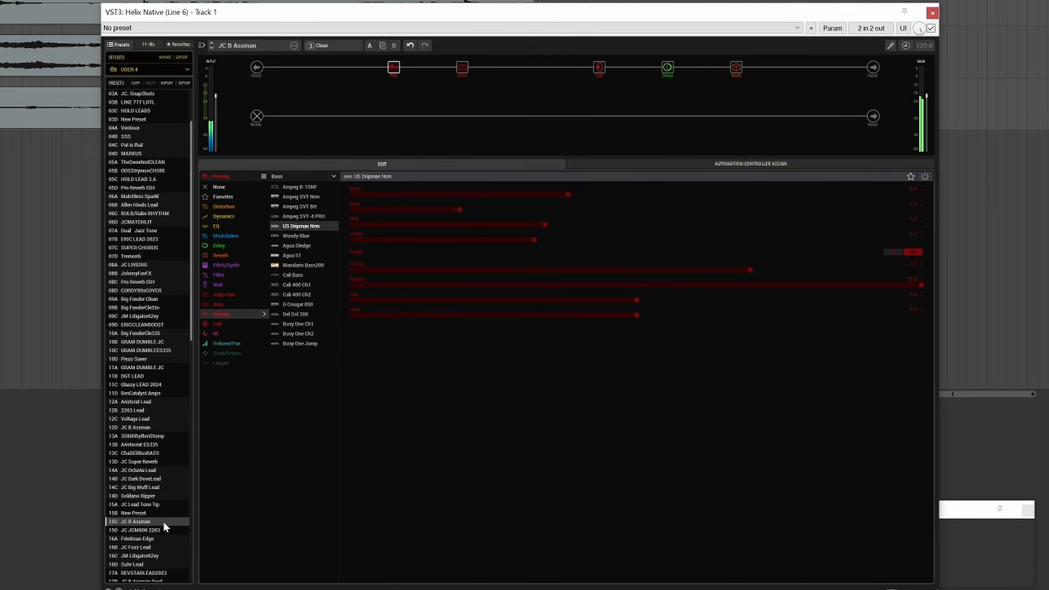
Switch to the USER 3 setlist and load the Bukovac M9 Highs preset in 28C.
click(148, 67)
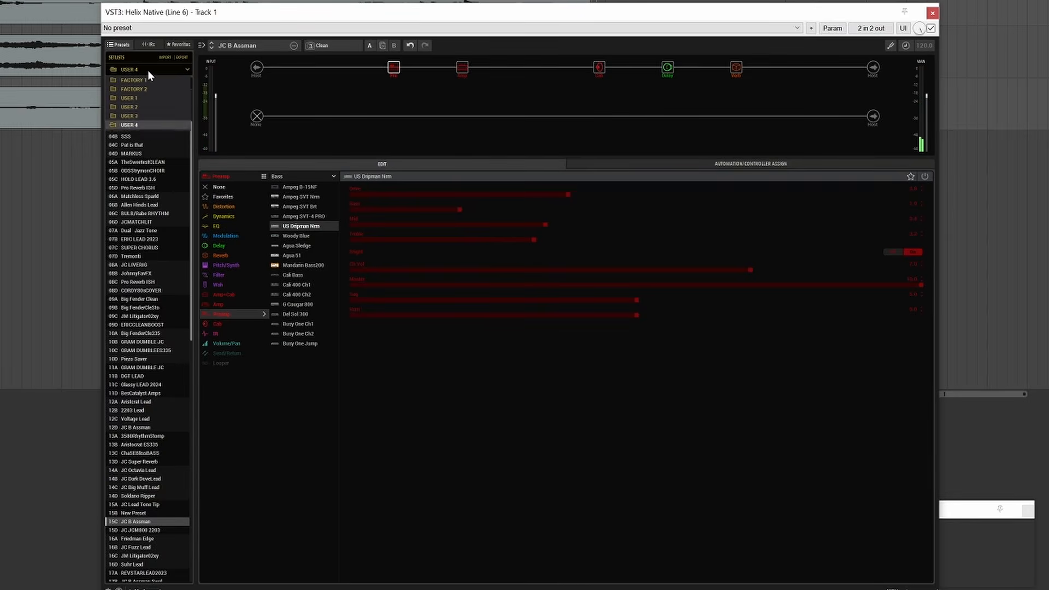
click(143, 116)
drag(191, 112, 227, 408)
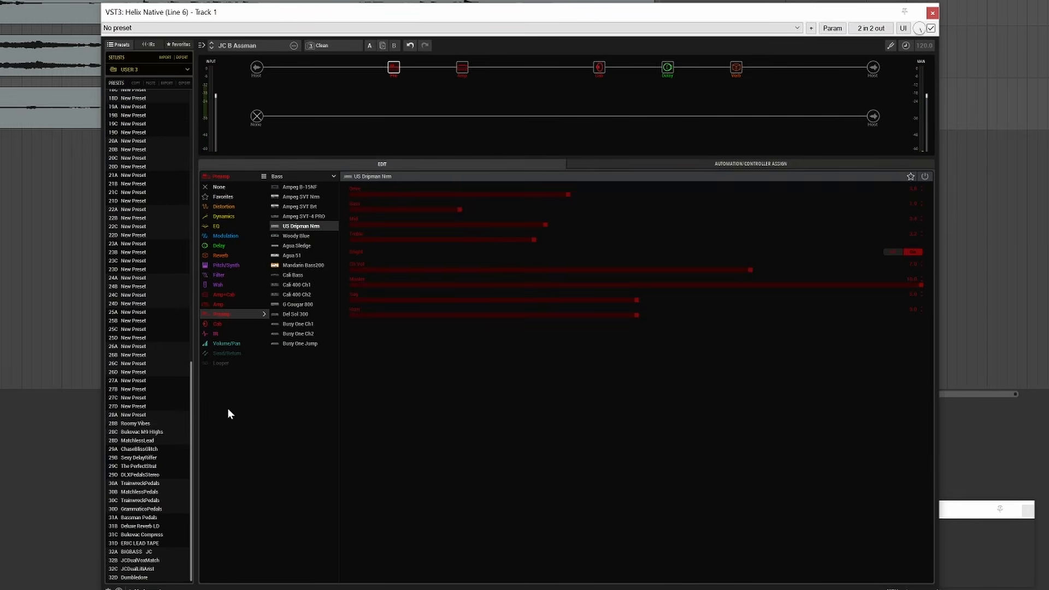
click(161, 431)
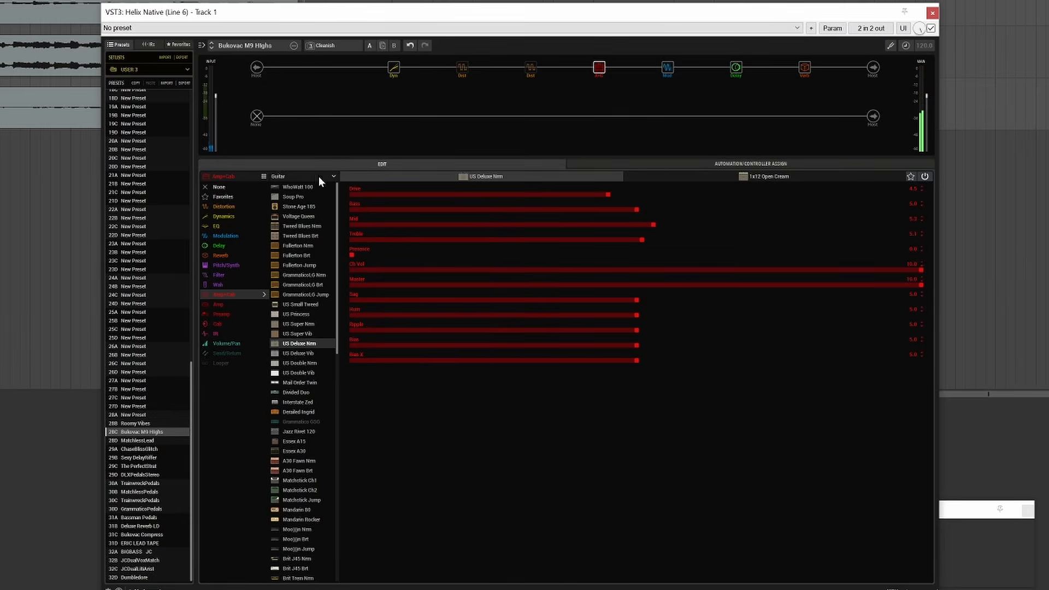
Audition the Fuzz snapshot and the Lead snapshot of the Bukovac M9 Highs preset.
click(325, 47)
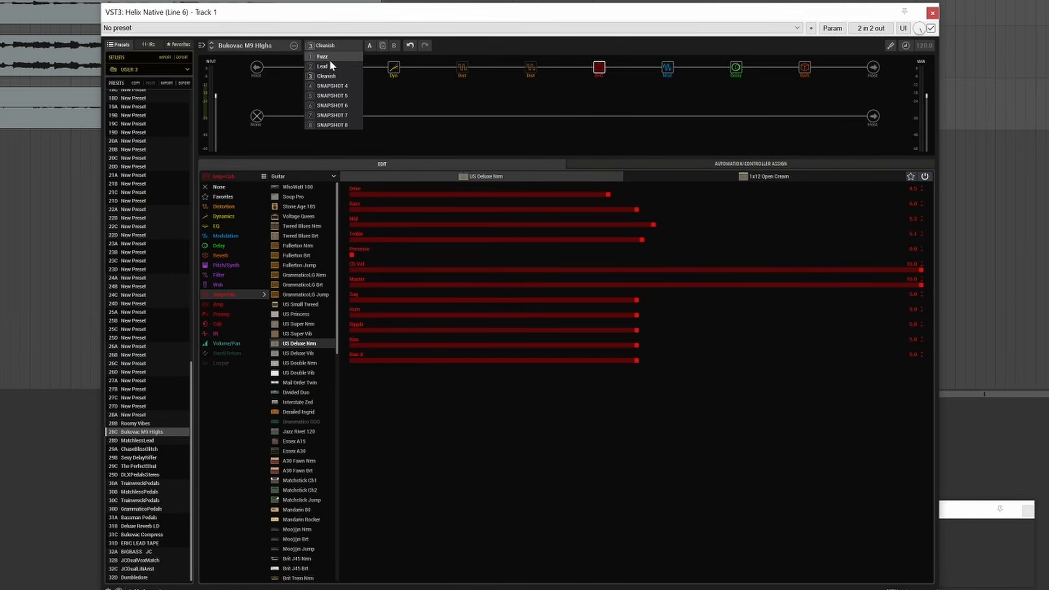
click(331, 57)
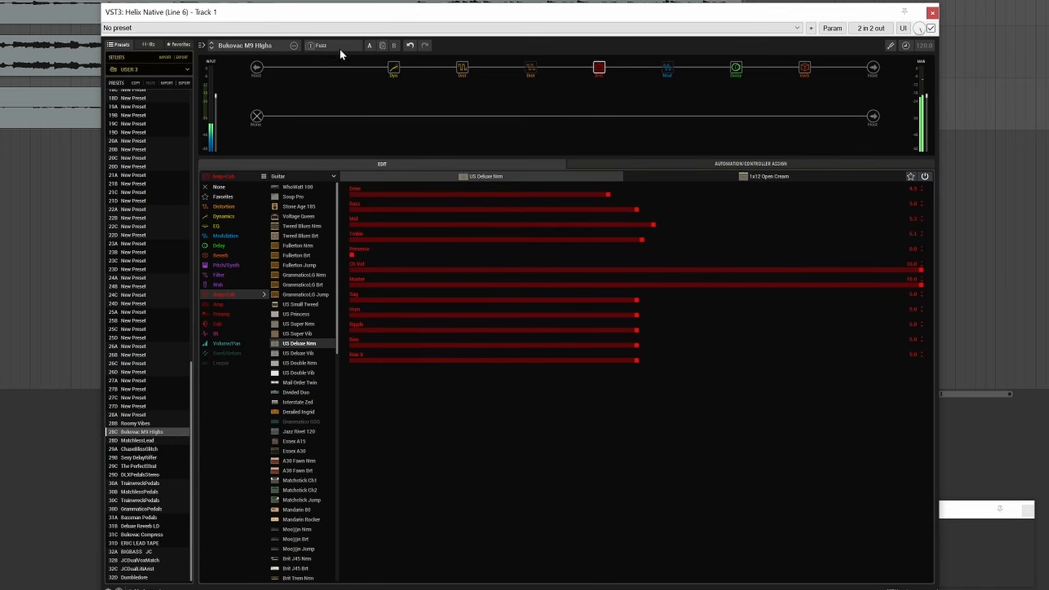
click(336, 47)
click(341, 61)
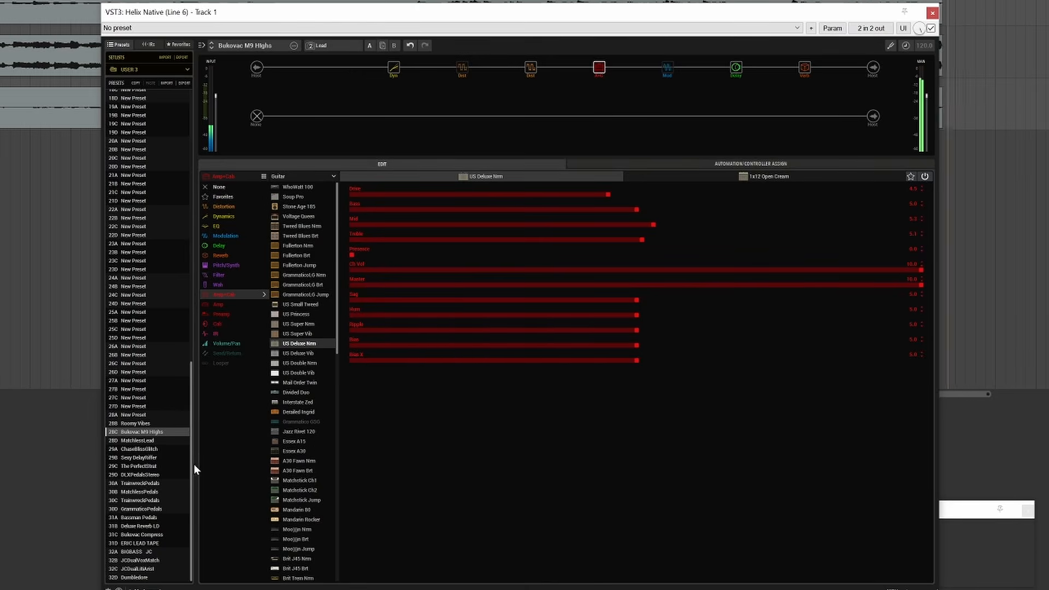
Load the ChaseBlissGlitch preset, followed by Sexy DelayRiffer, and select the Poly Capo pitch block on its parallel path.
click(154, 448)
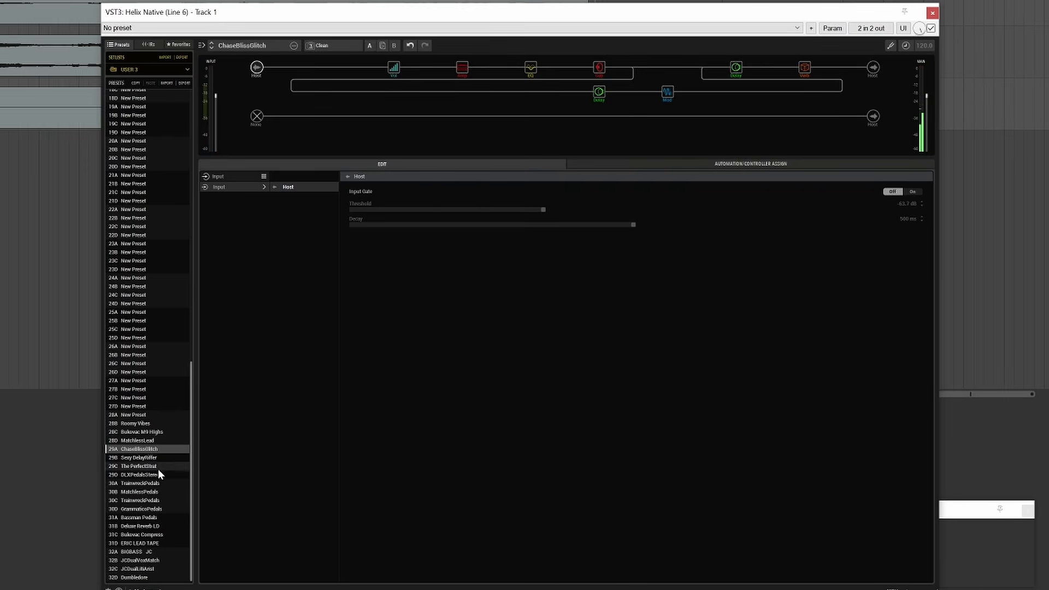
click(165, 456)
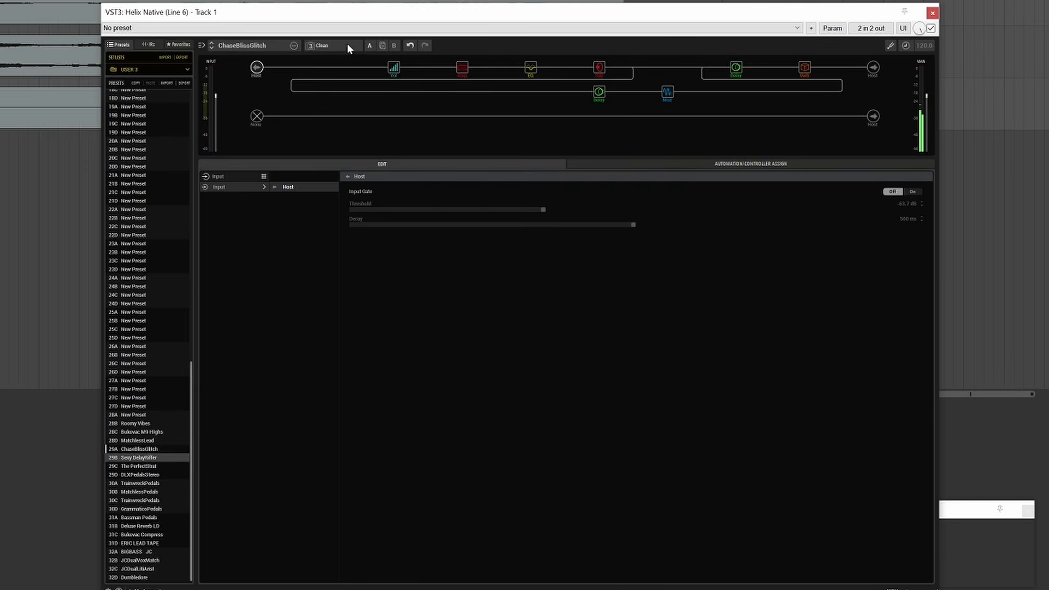
click(597, 93)
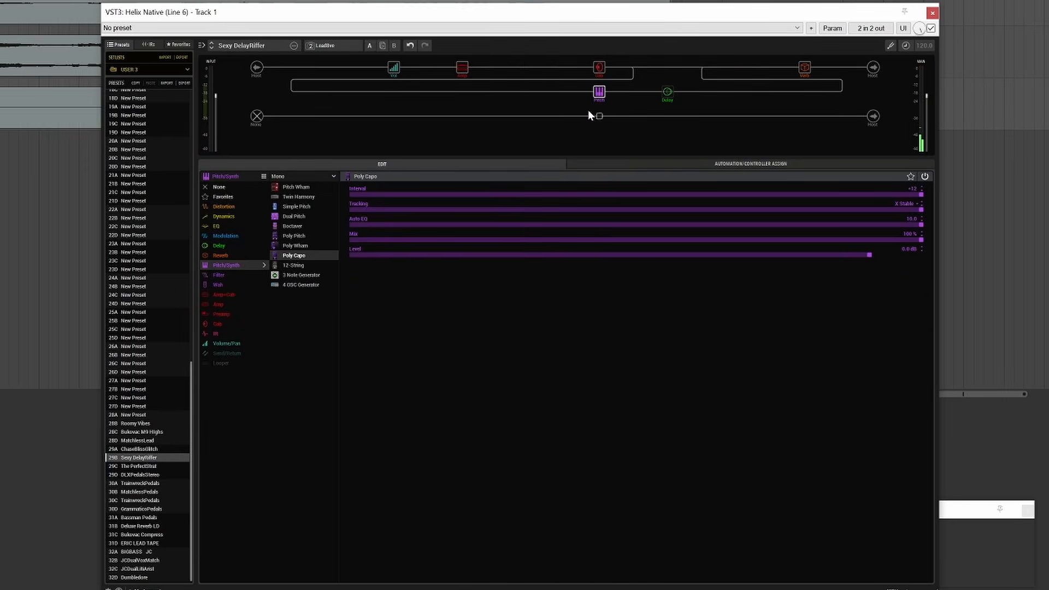
Select the Simple Delay block on the parallel path and recall snapshot 3.
mouse_move(600, 97)
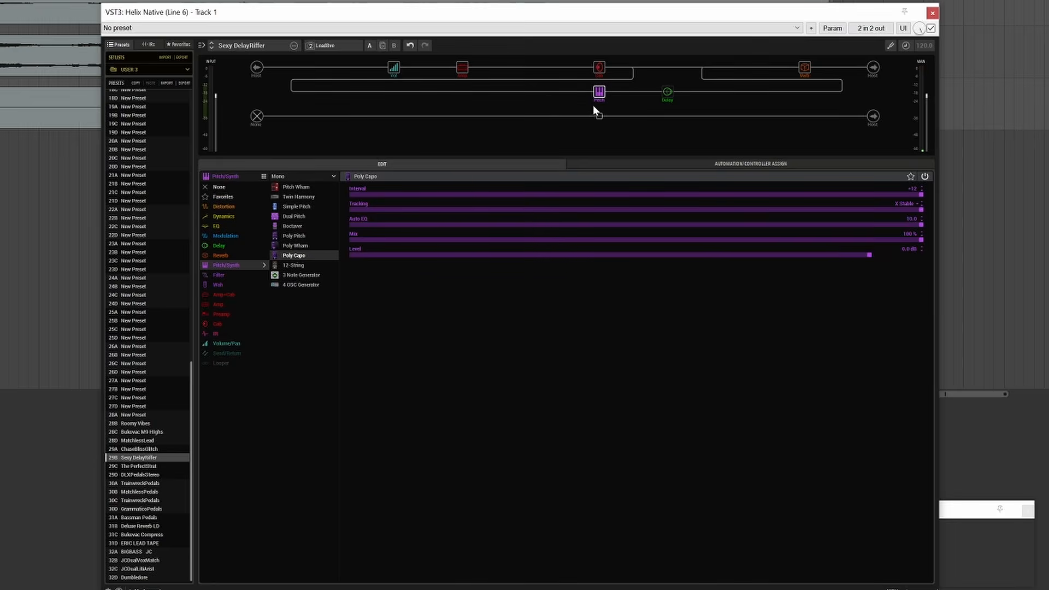
mouse_move(652, 93)
click(665, 93)
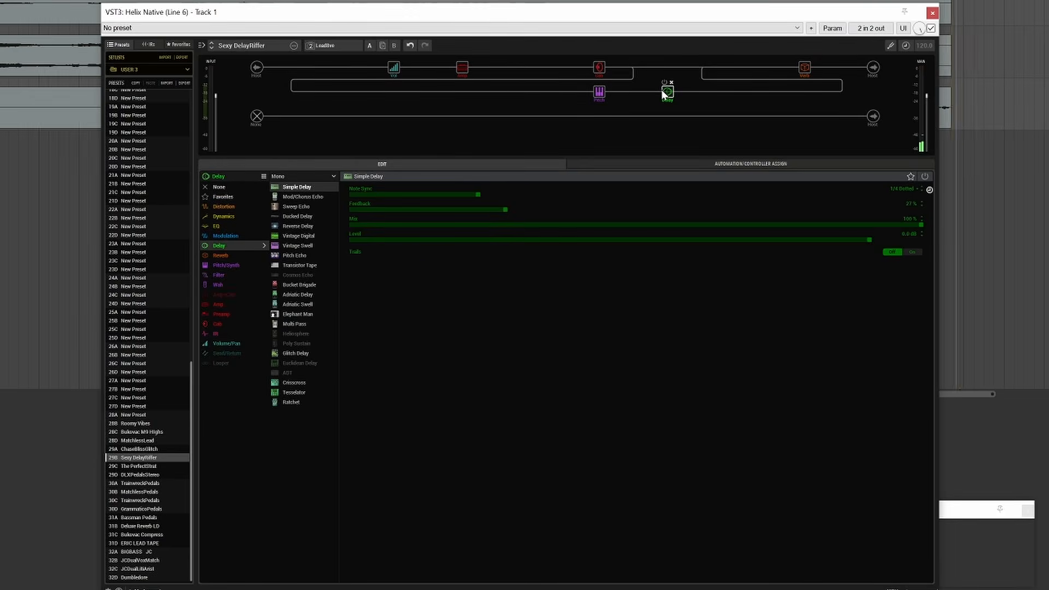
click(343, 47)
click(349, 77)
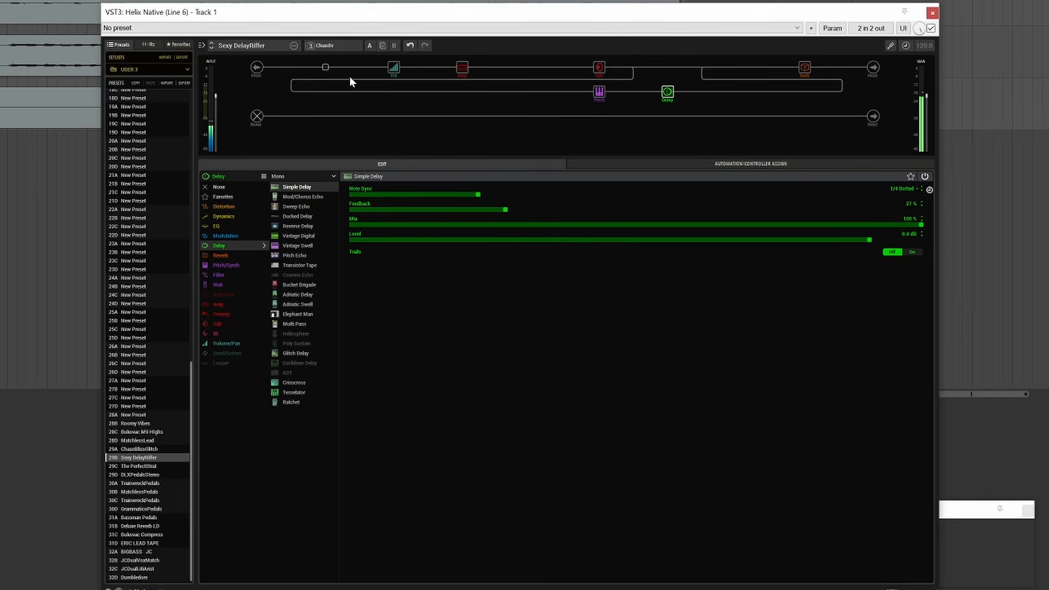
Check which stereo Modulation models are available for the empty slot before the reverb, and select the first path's output block.
drag(325, 67, 756, 68)
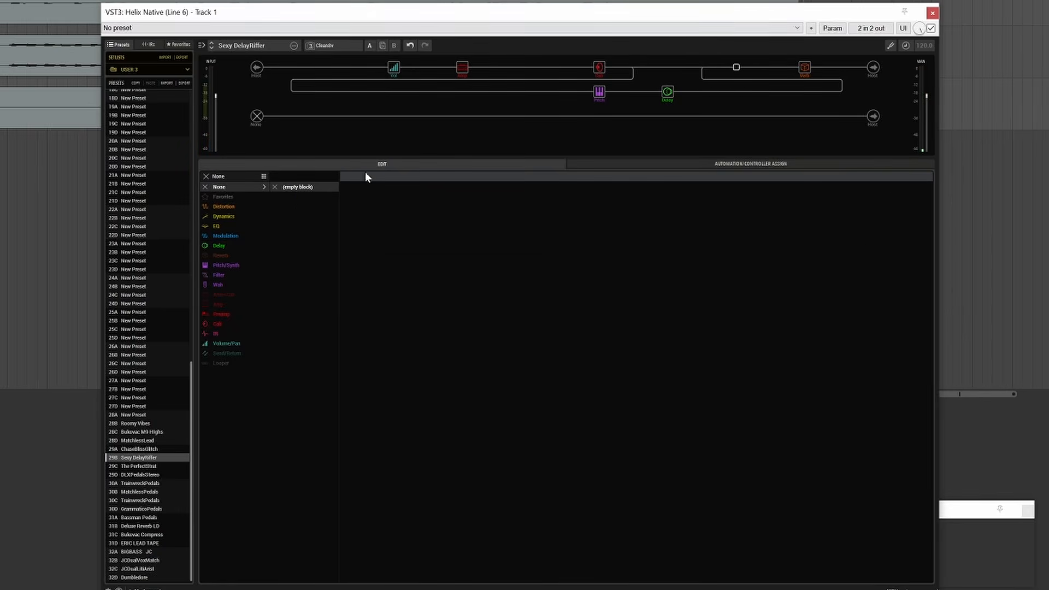
mouse_move(255, 235)
click(290, 177)
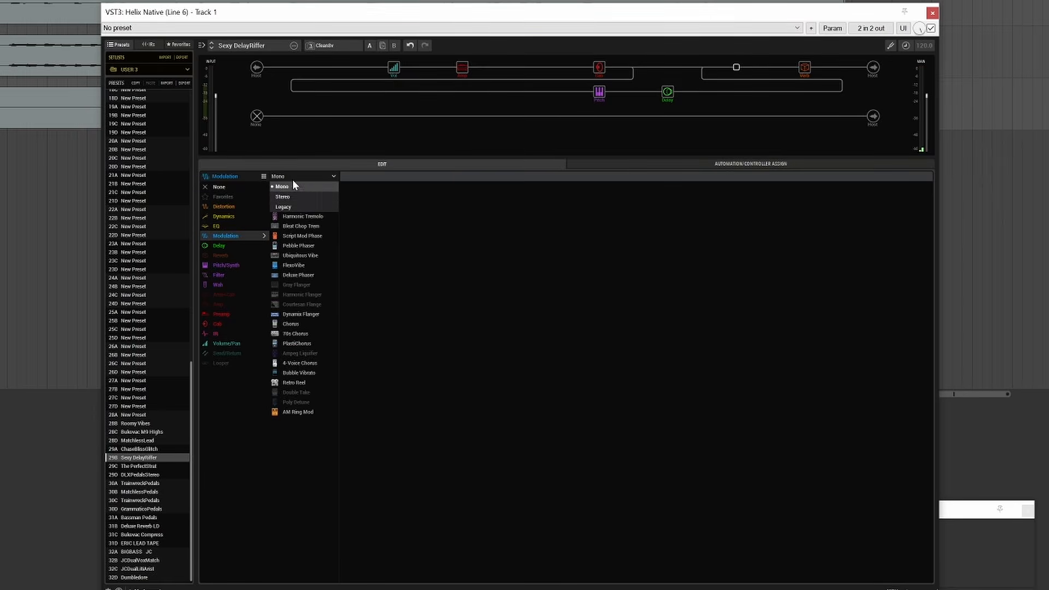
click(311, 195)
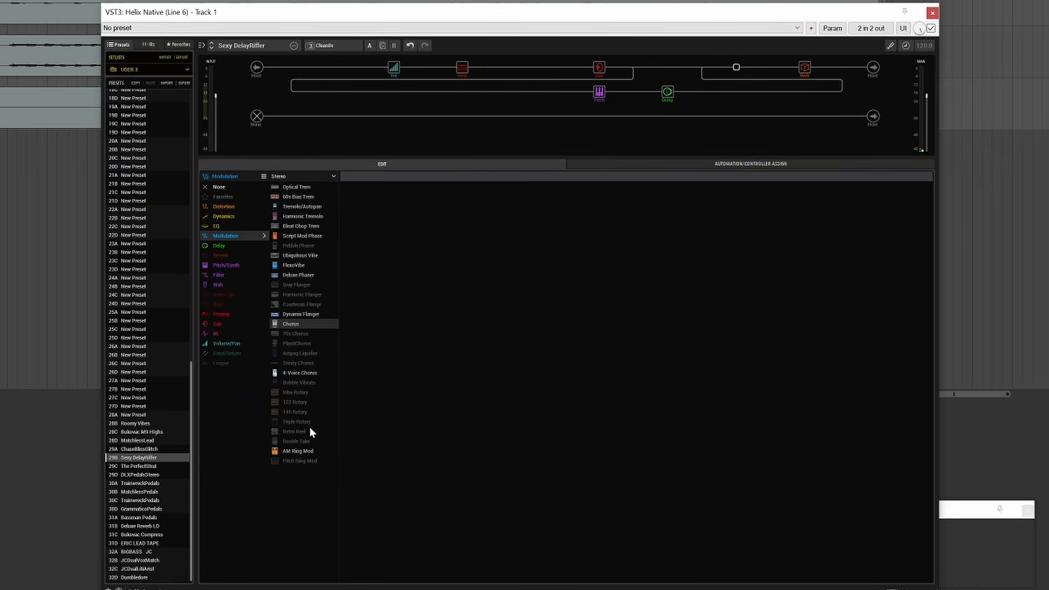
click(867, 68)
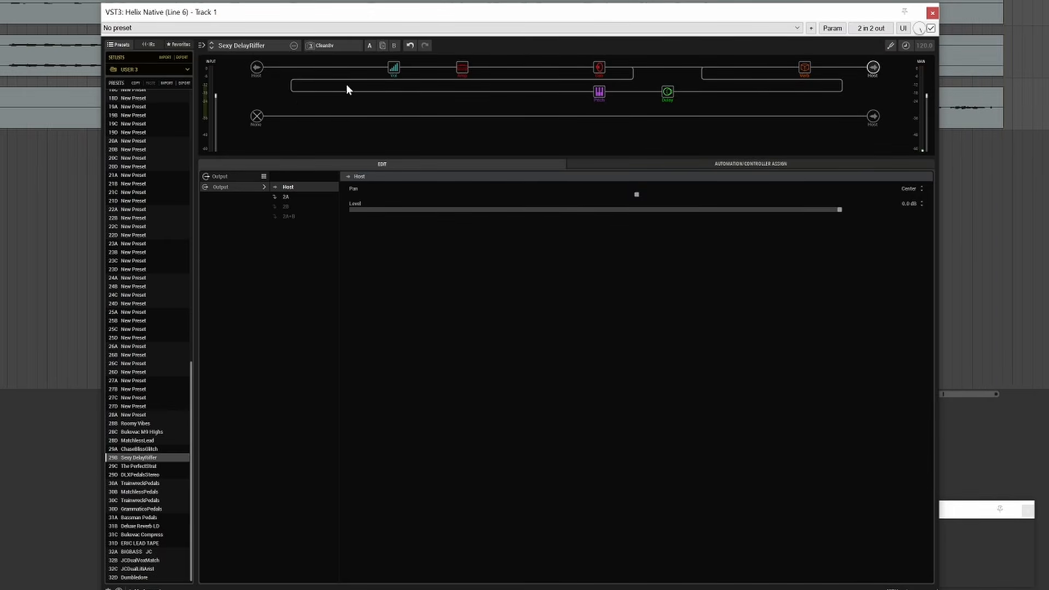
Review the Hardware Compatibility mode options and the Presets/IRs settings in the plug-in preferences without changing them.
click(109, 589)
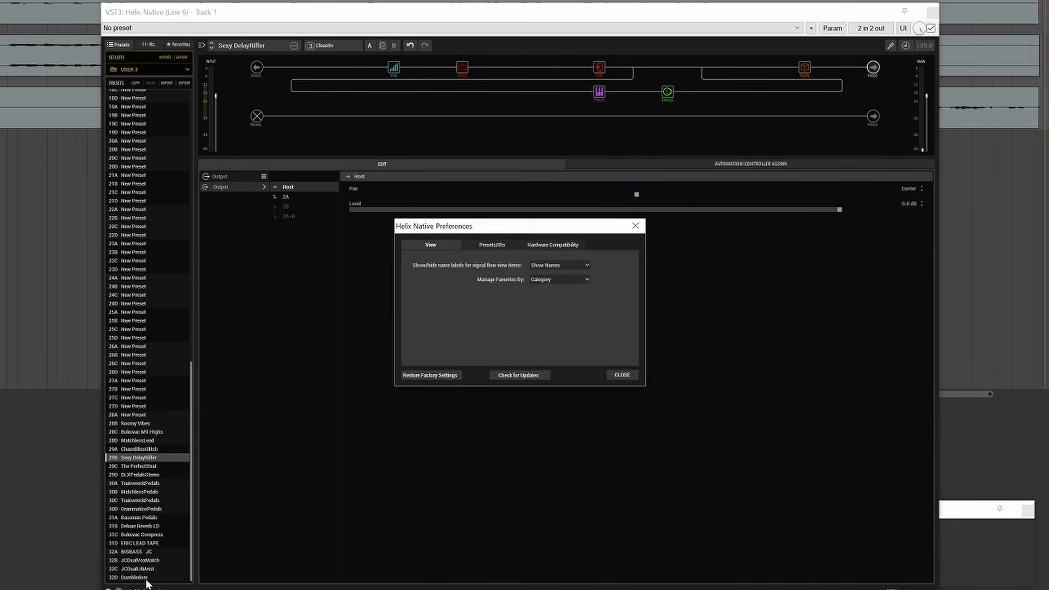
click(514, 244)
click(548, 245)
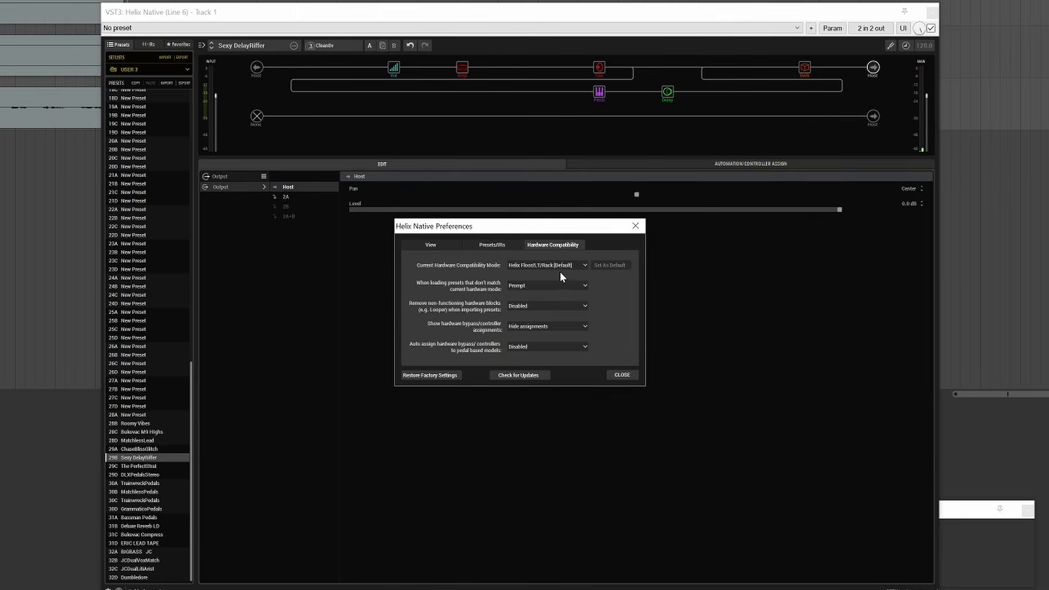
click(585, 266)
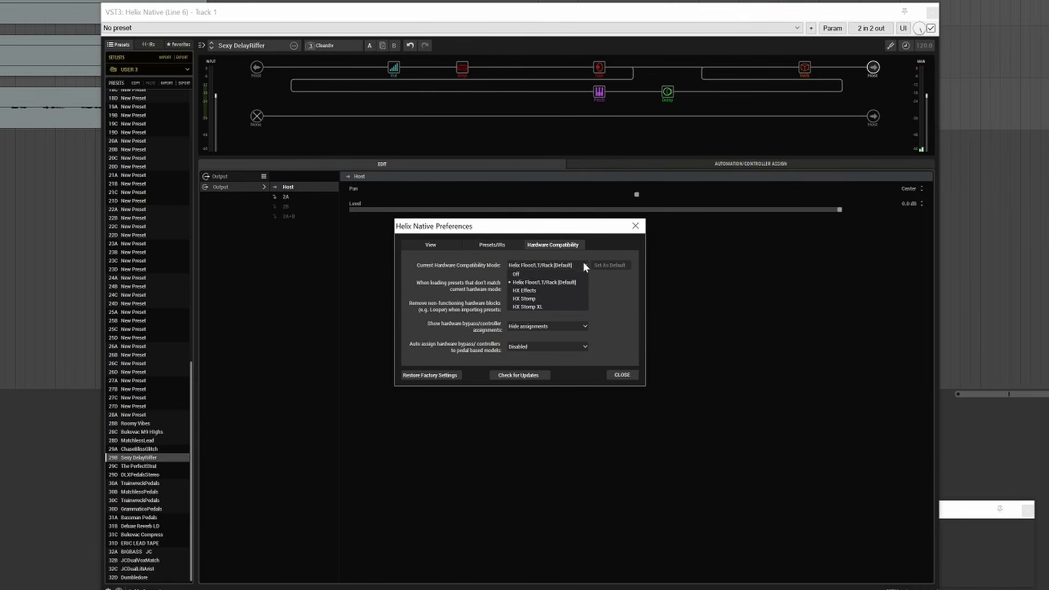
click(585, 264)
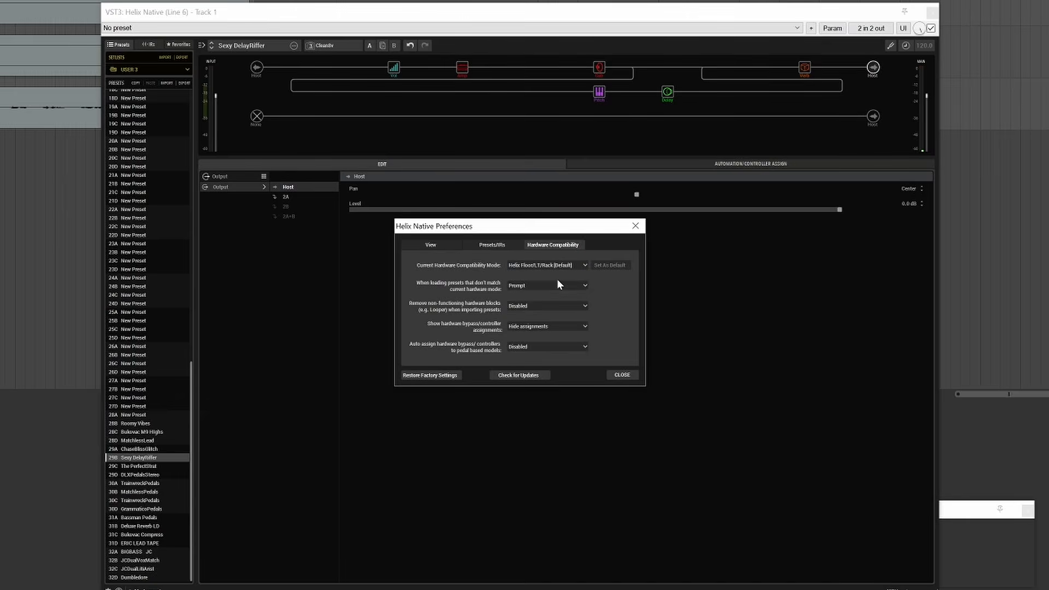
click(556, 263)
click(555, 264)
click(456, 240)
click(491, 244)
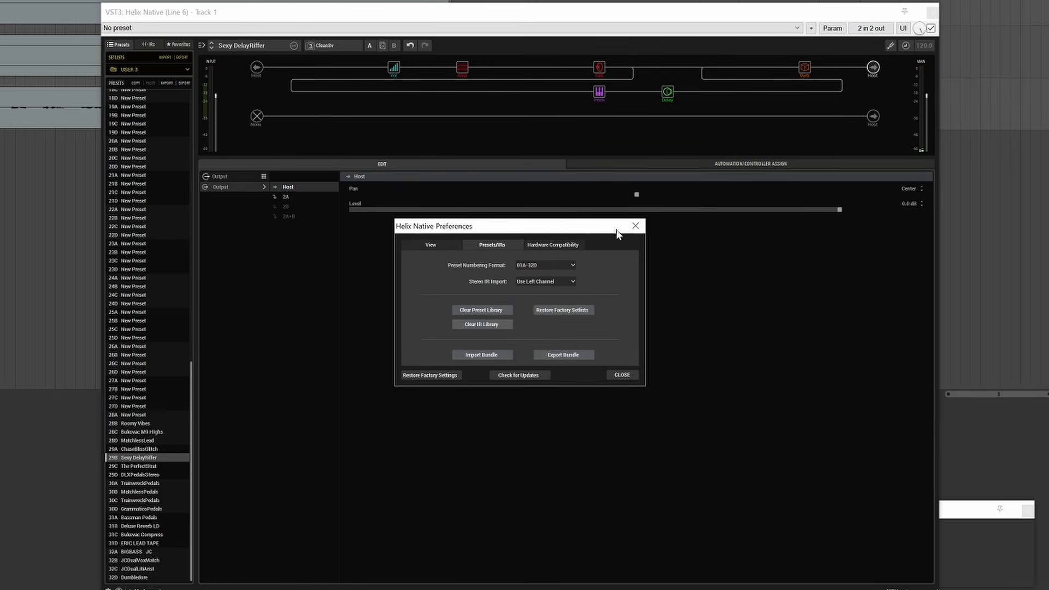
click(635, 226)
Route the first path's output to 2A and move the reverb block down to the end of the second path.
right_click(871, 73)
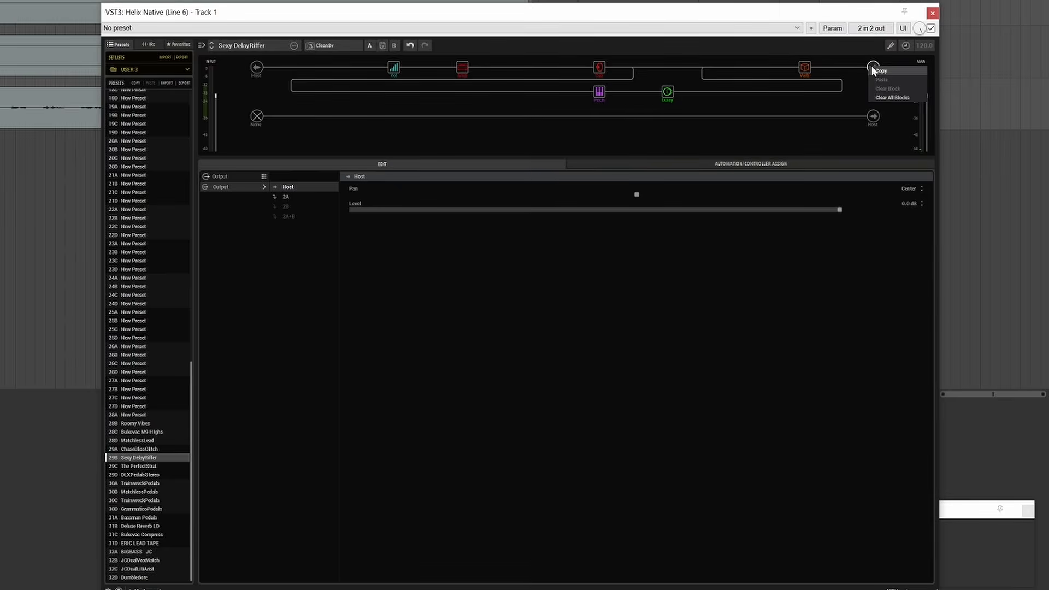
click(869, 64)
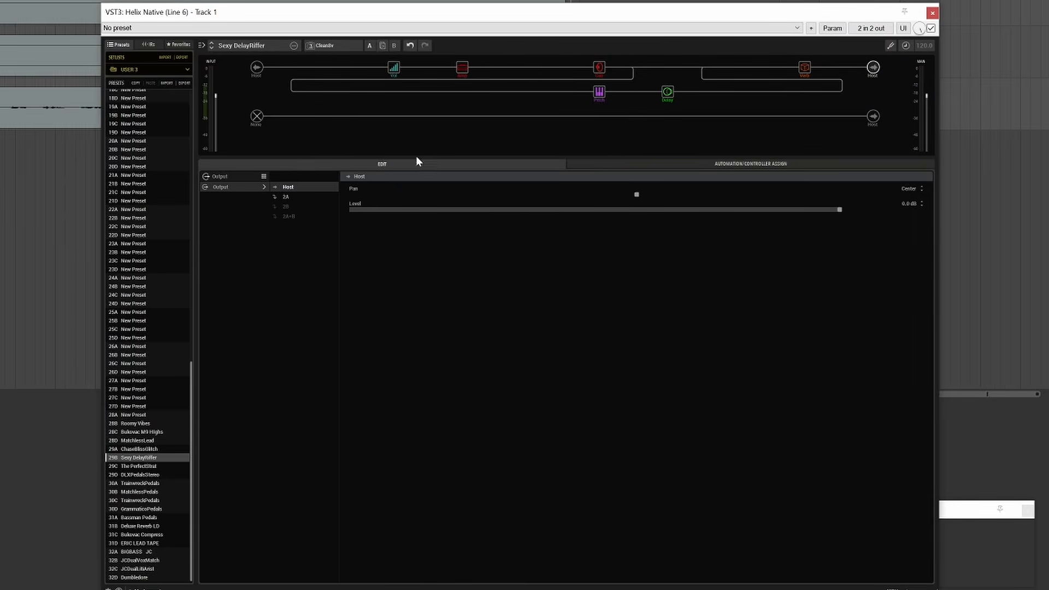
click(285, 197)
drag(809, 67, 817, 119)
Add a stereo Retro Reel modulation block in the slot vacated by the reverb on the first path.
click(804, 68)
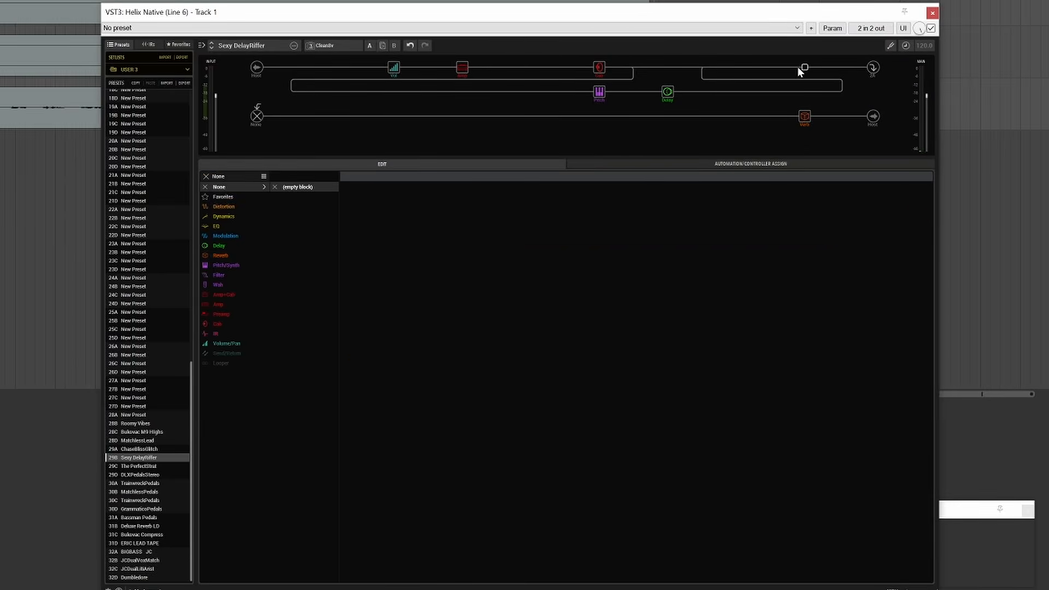
click(225, 236)
click(296, 177)
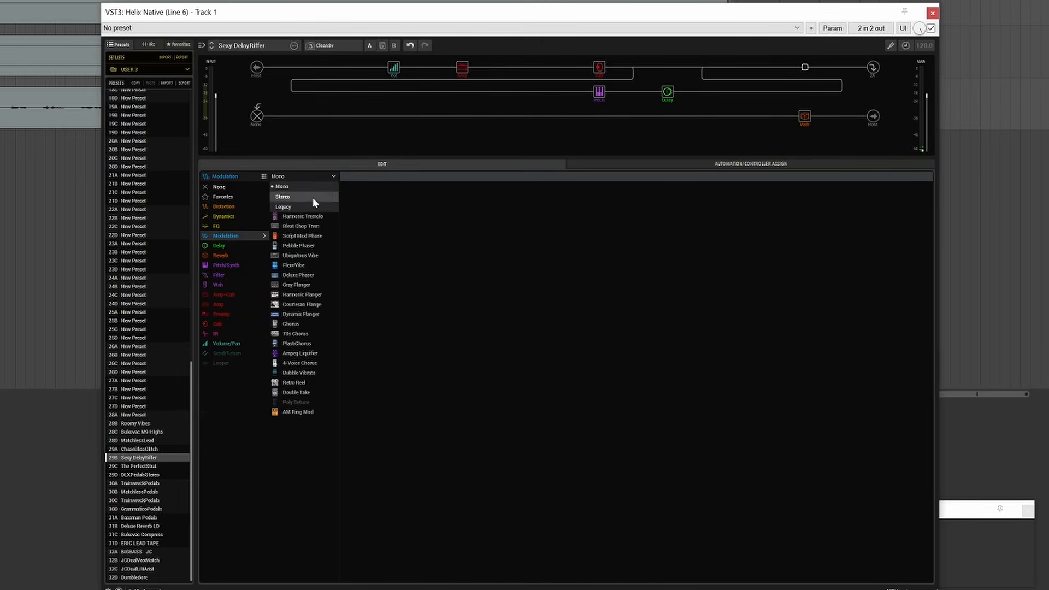
click(312, 198)
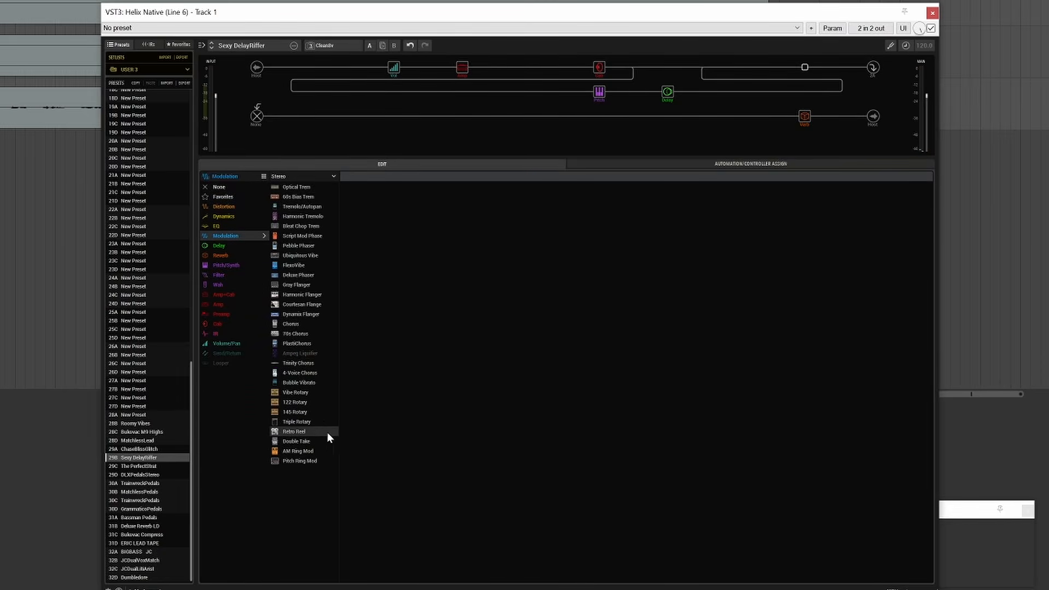
click(307, 432)
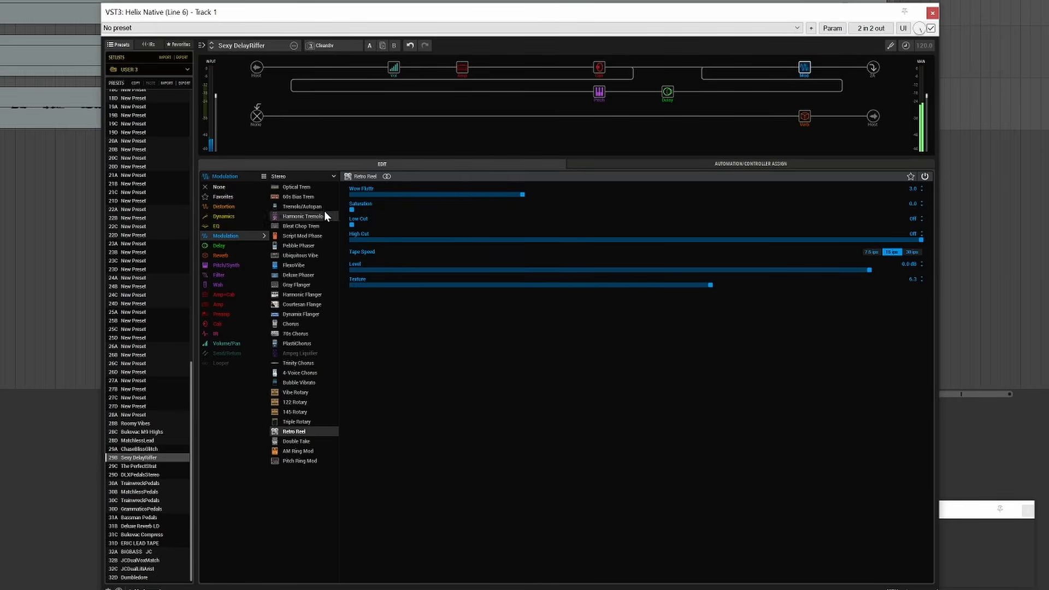
Set the Retro Reel's Wow Flutr to 5.1, Saturation to 4.3 and Tape Speed to 7.5 ips.
drag(352, 210, 642, 181)
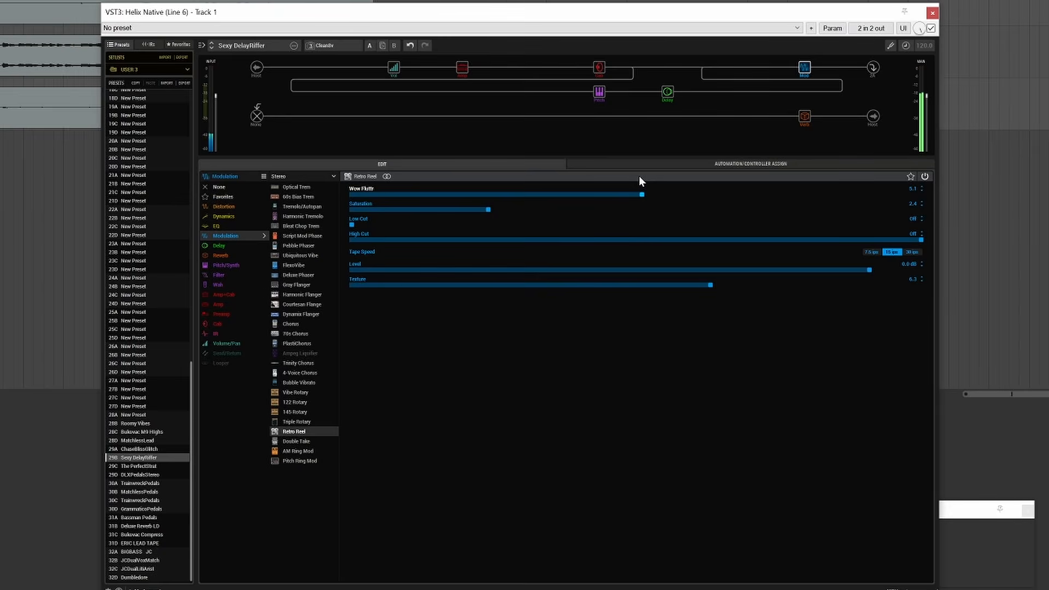
click(871, 252)
drag(492, 211, 598, 213)
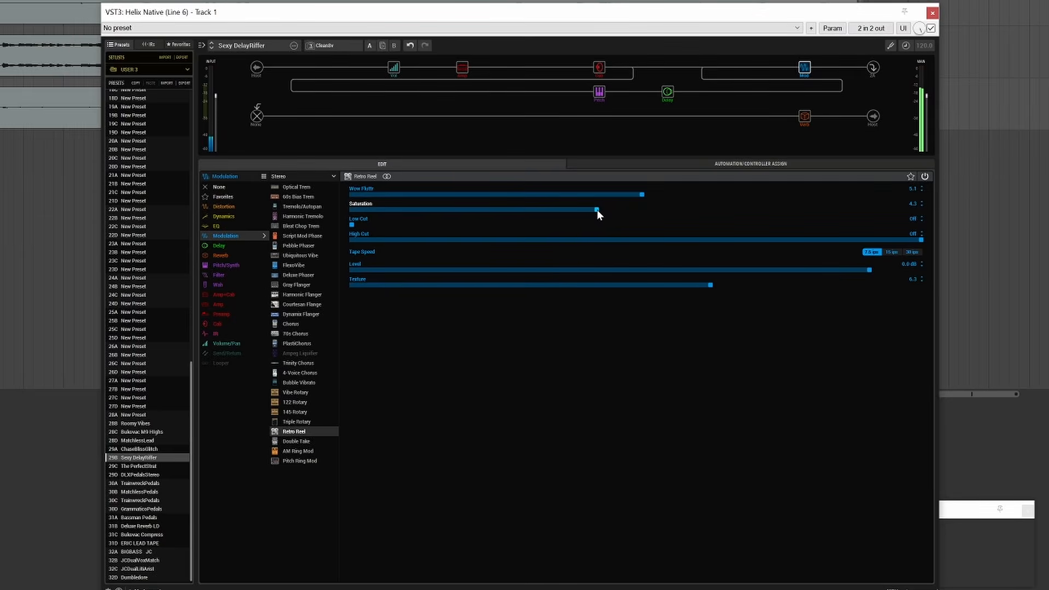
Raise the Retro Reel's Wow Flutr to 7.2 and its Saturation to 5.7.
drag(597, 210, 763, 190)
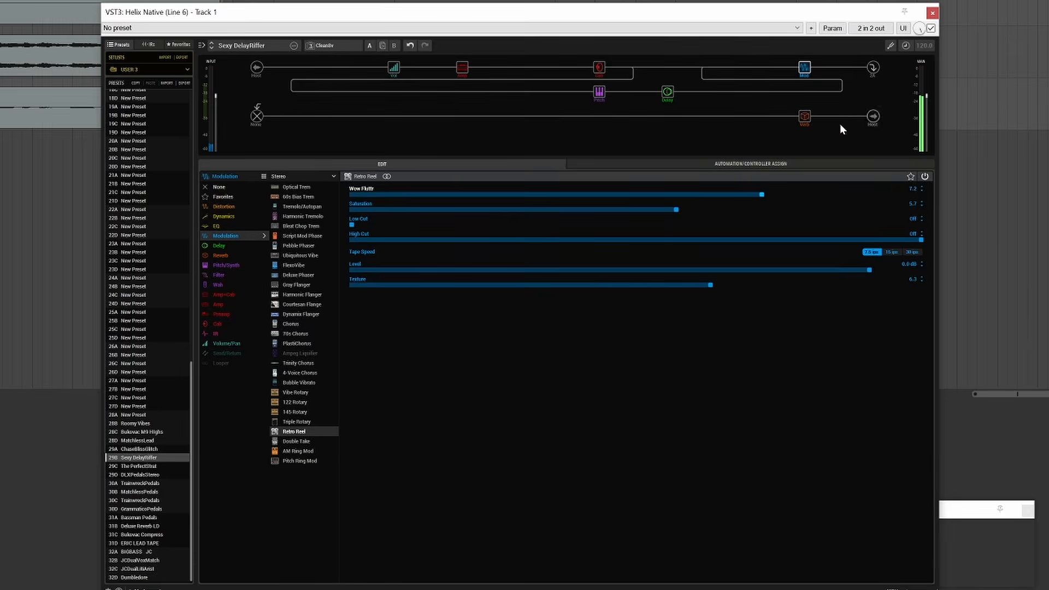
Add the JC Dual Delay favorite in an empty slot near the start of the second path.
click(461, 121)
click(230, 245)
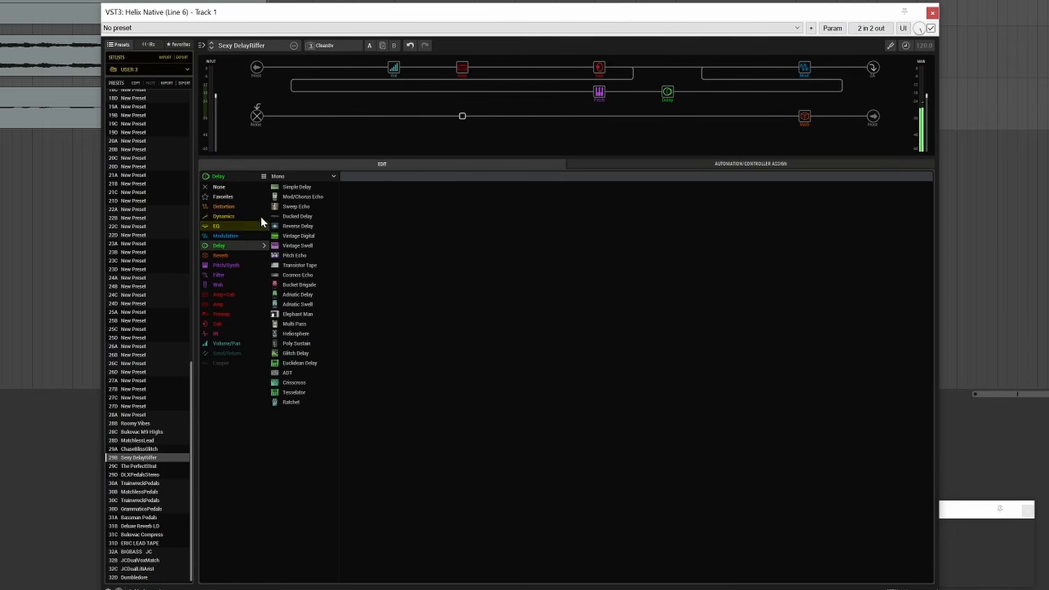
click(286, 177)
click(300, 197)
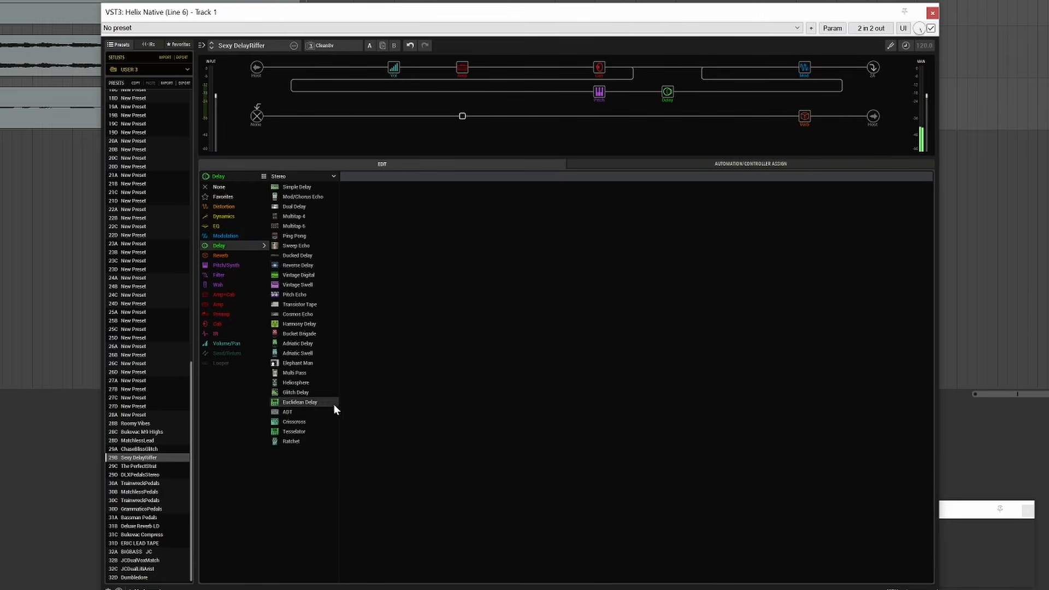
click(234, 198)
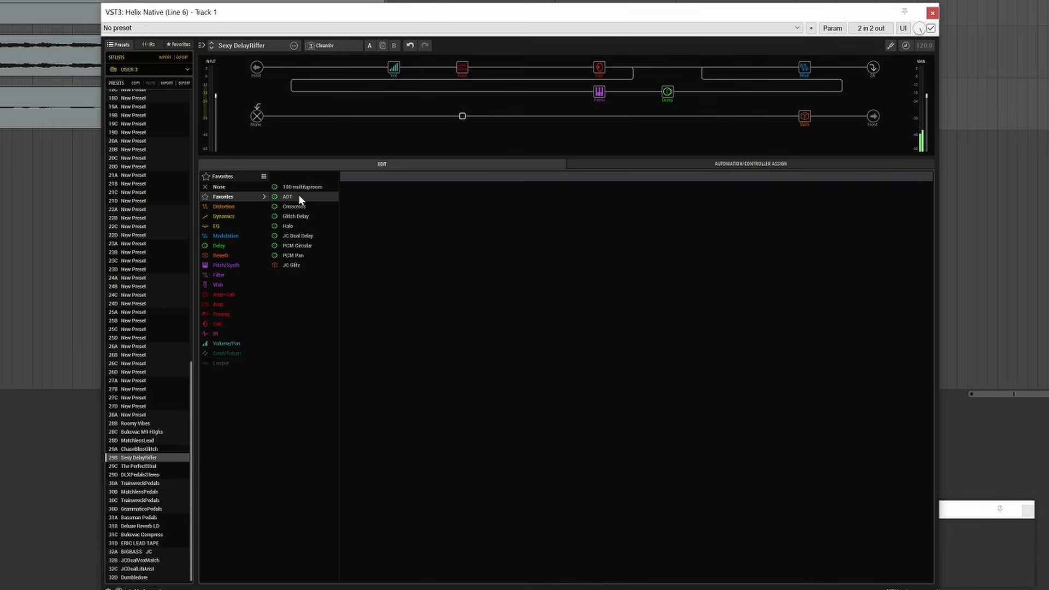
click(297, 236)
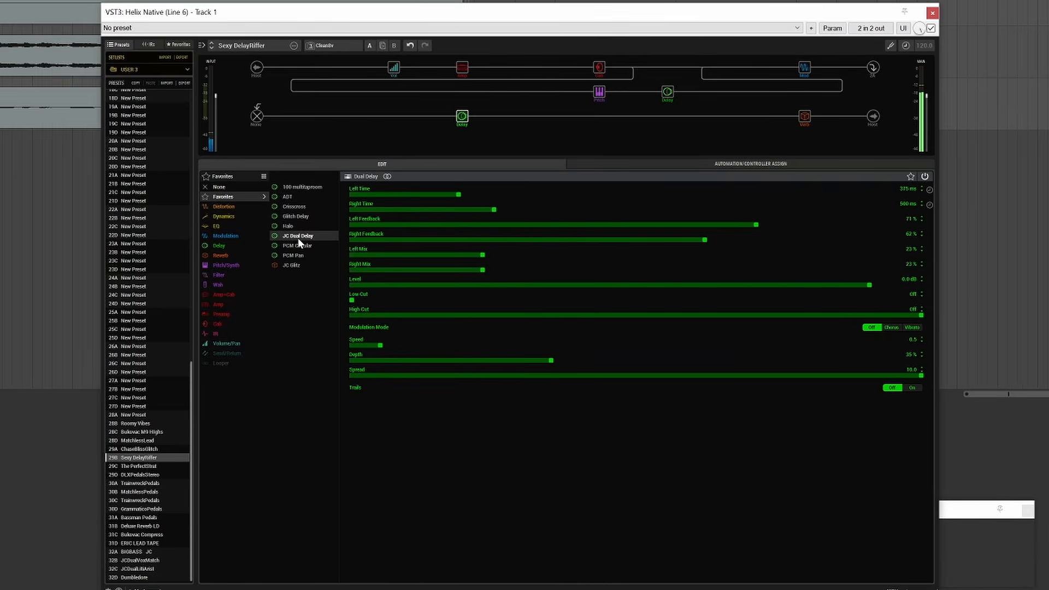
Add the JC Glitz reverb favorite right after the dual delay on the second path.
click(531, 115)
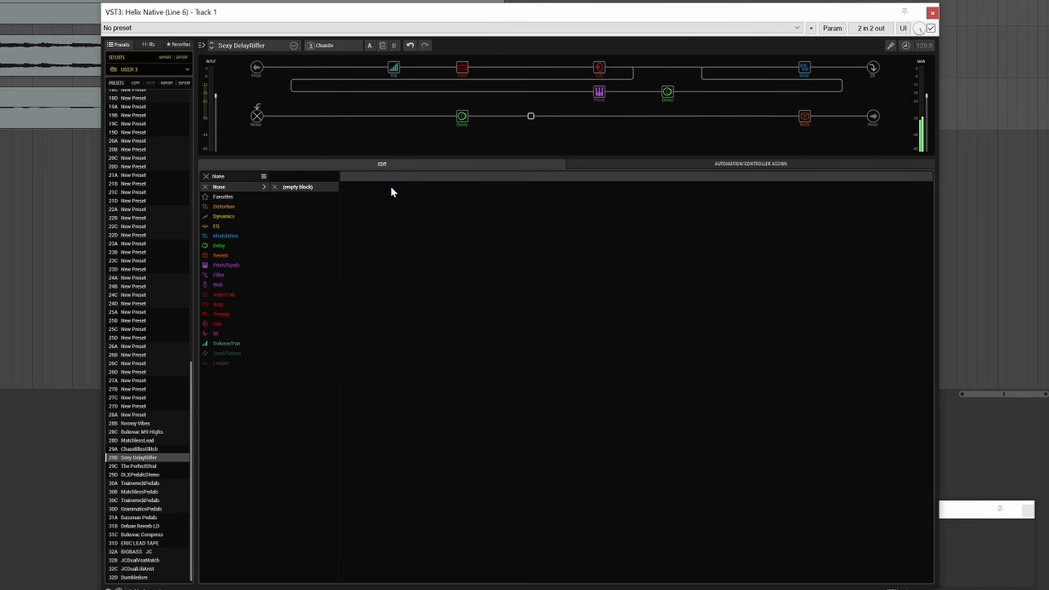
click(224, 197)
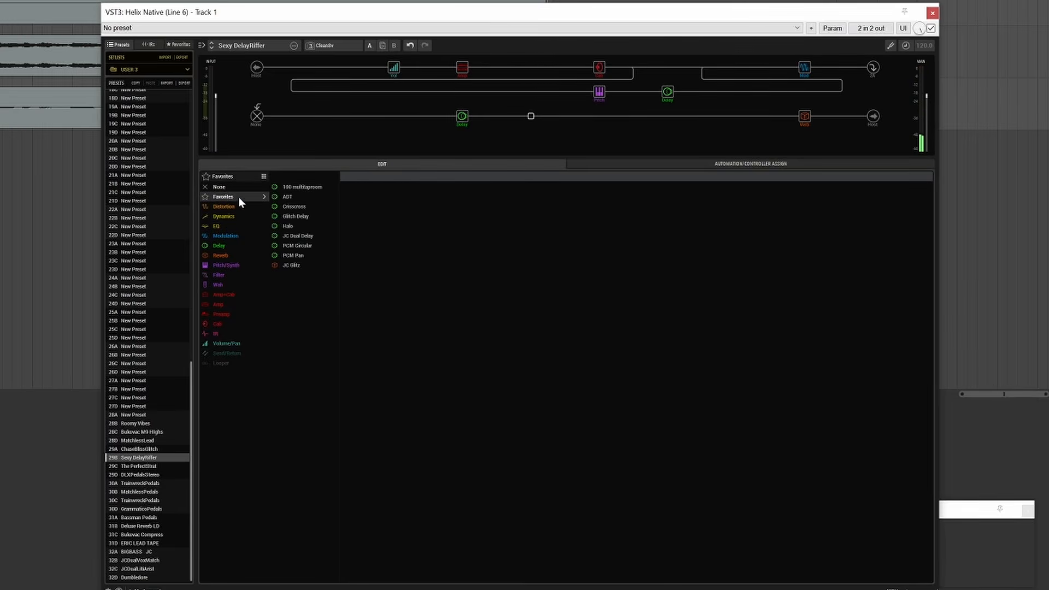
click(299, 265)
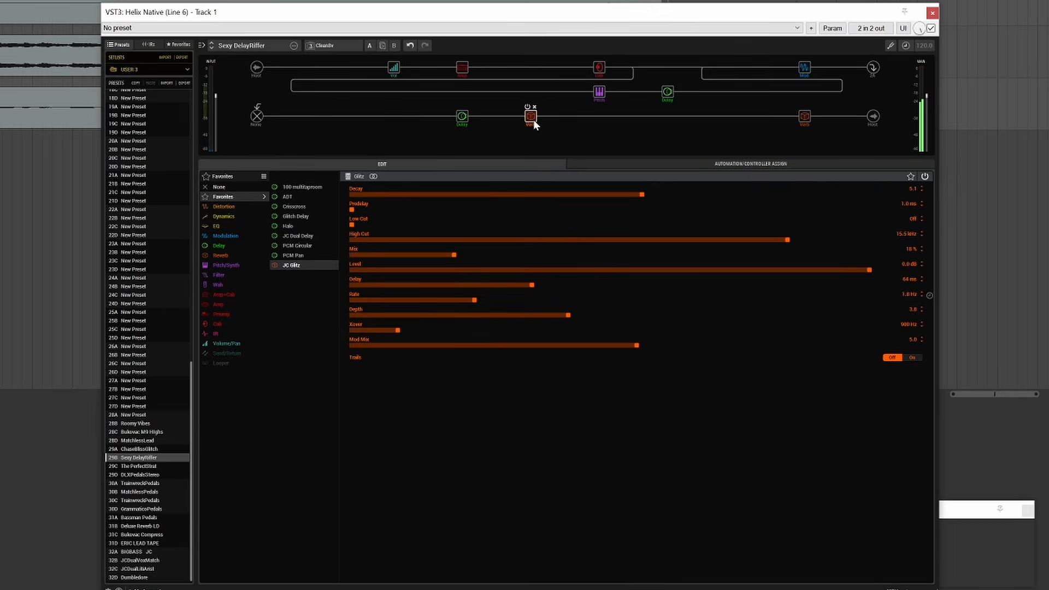
Replace the dual delay on the second path with the ADT favorite and remove the Glitz reverb after it.
click(389, 129)
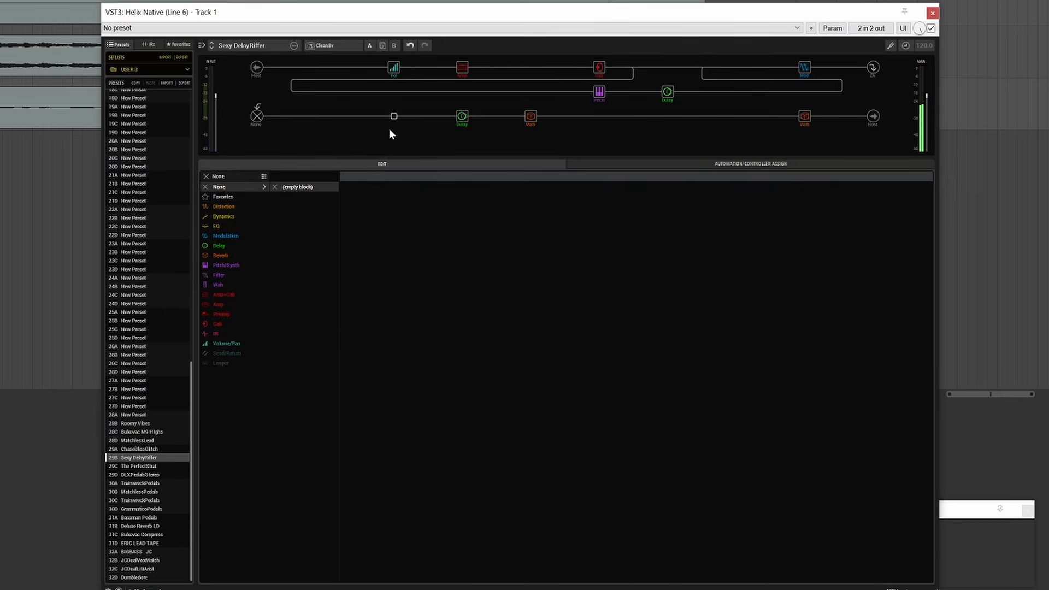
click(223, 198)
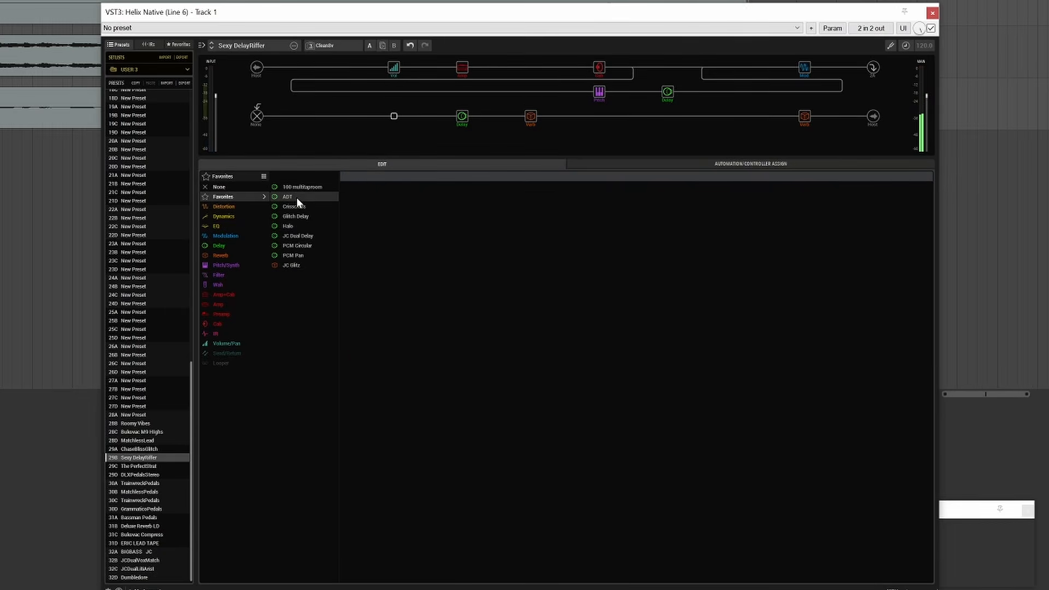
click(463, 117)
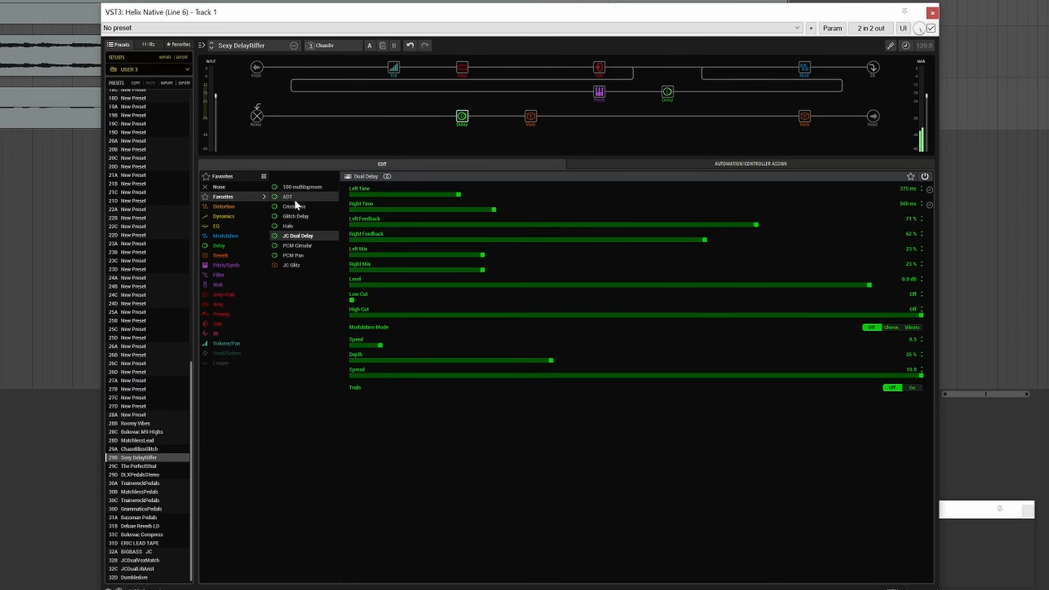
click(295, 196)
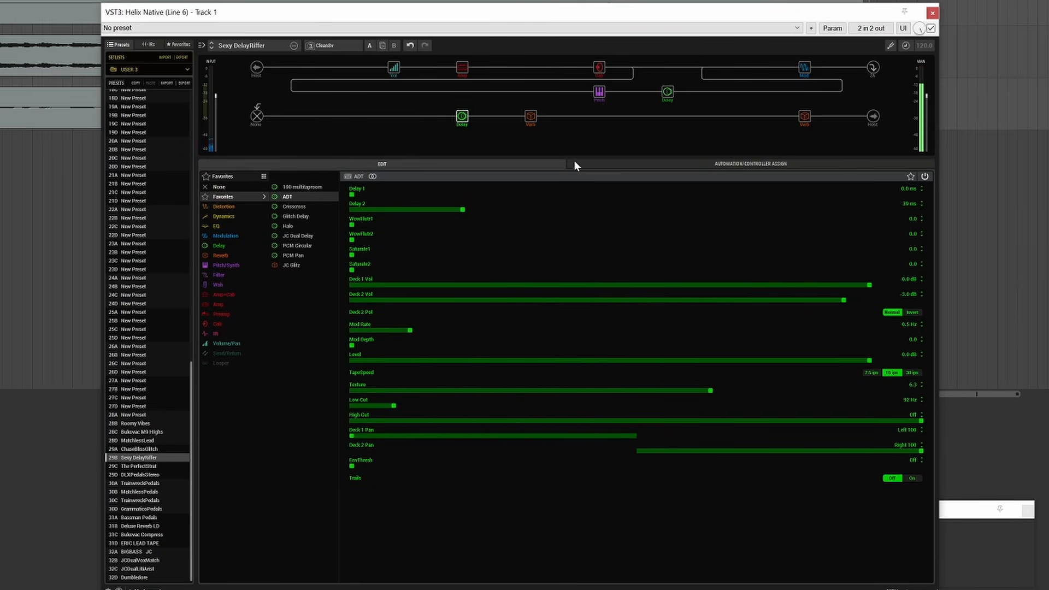
click(534, 108)
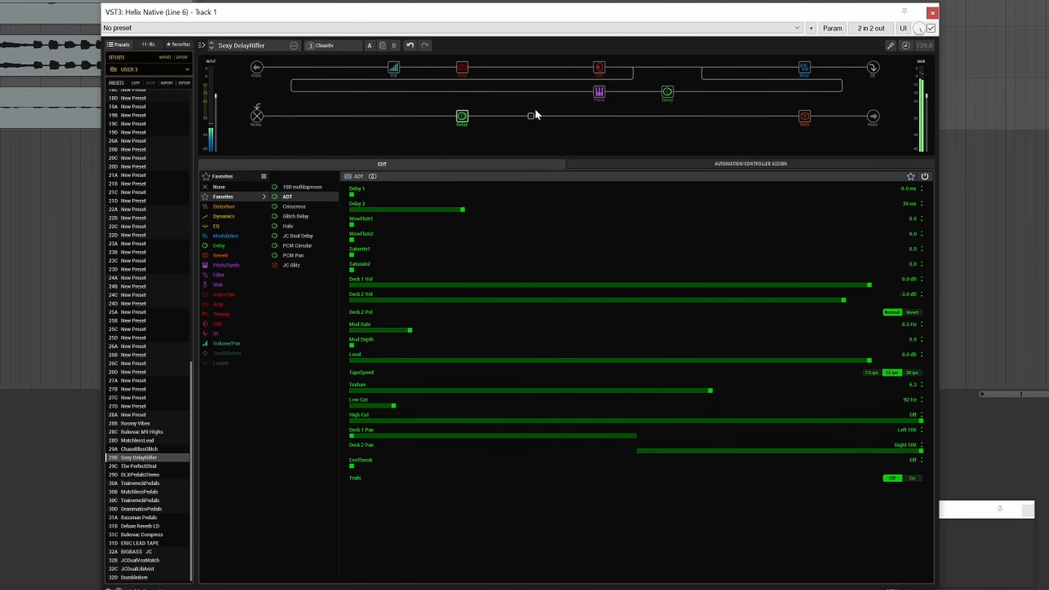
click(804, 70)
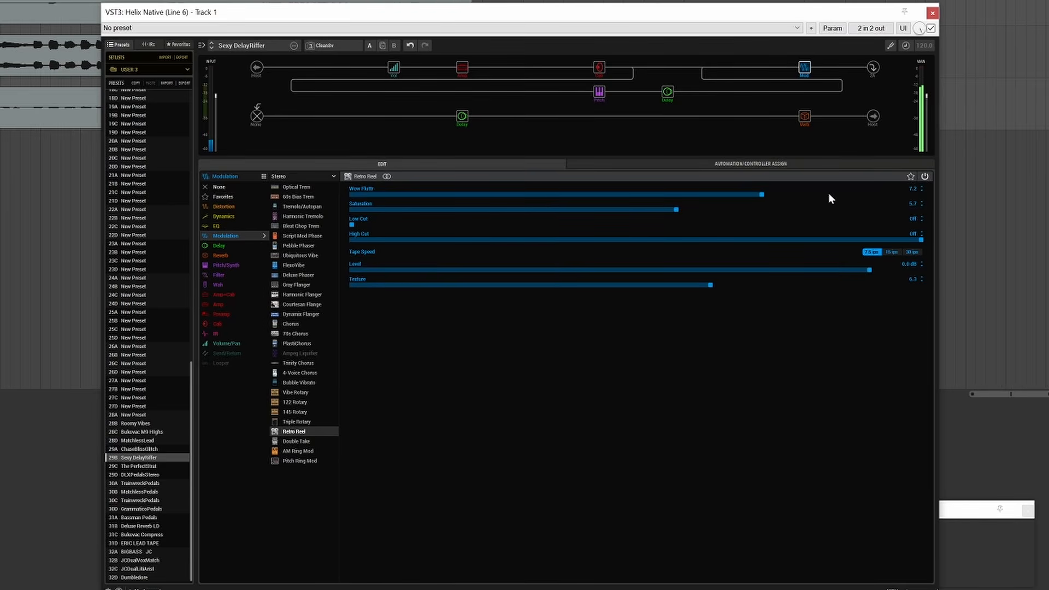
Load the MatchlessLead preset and change its amp to Grammatico GSG with the OD Switch on.
click(130, 439)
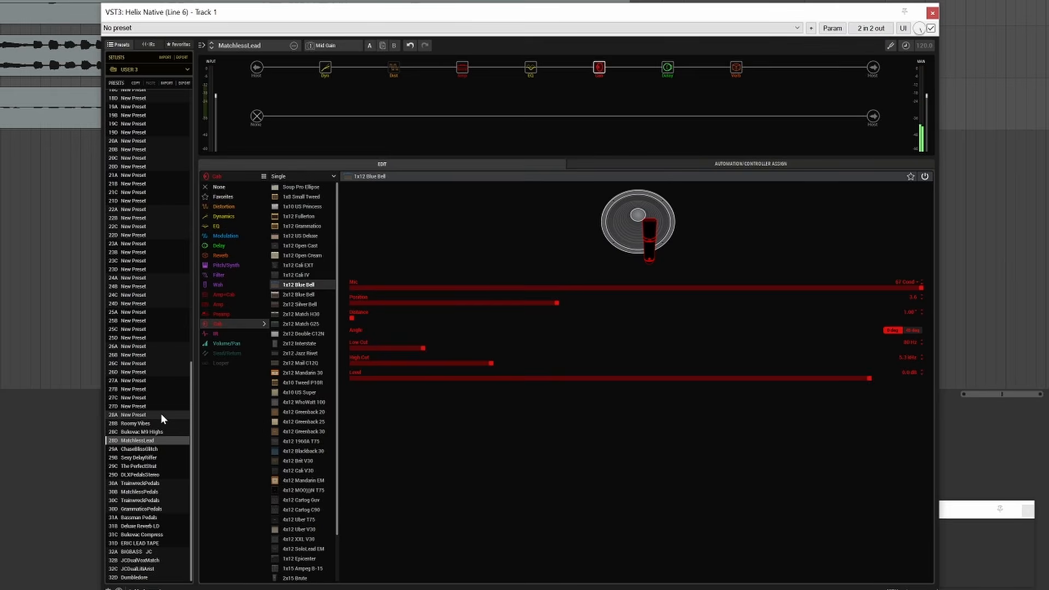
click(460, 68)
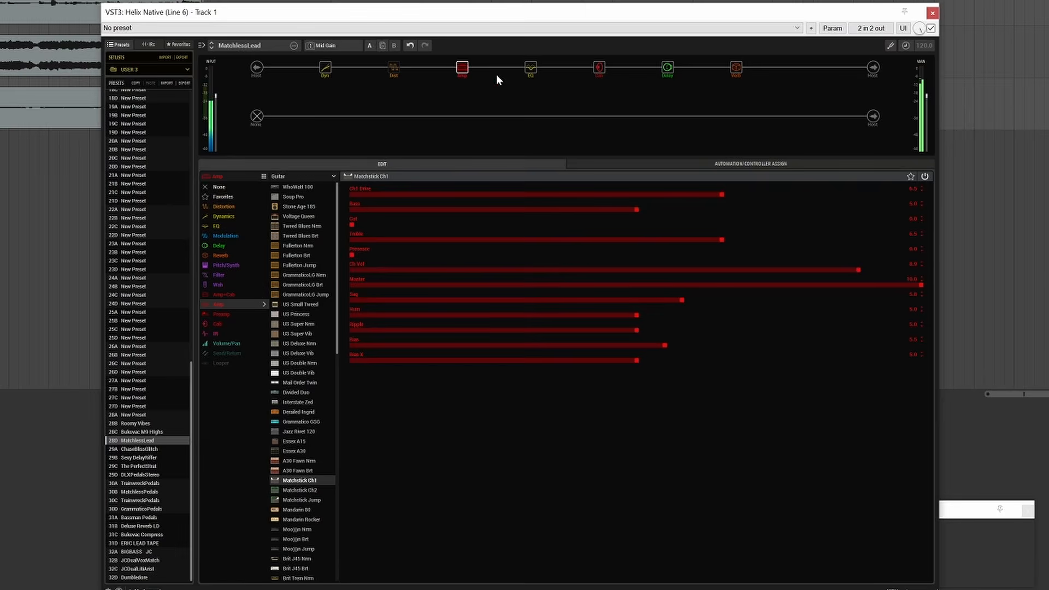
drag(336, 326, 337, 340)
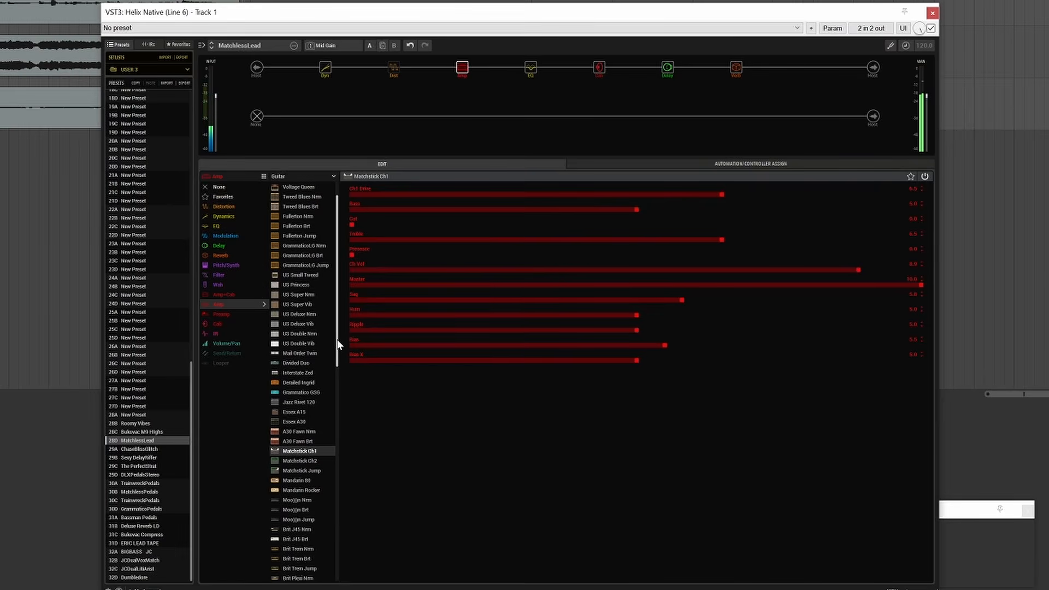
click(301, 393)
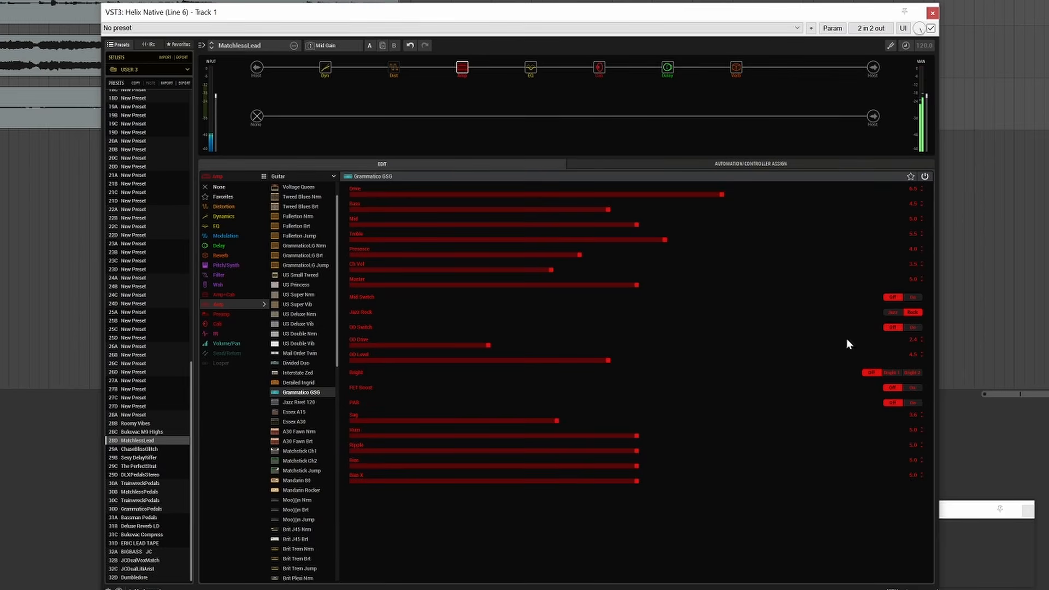
click(914, 327)
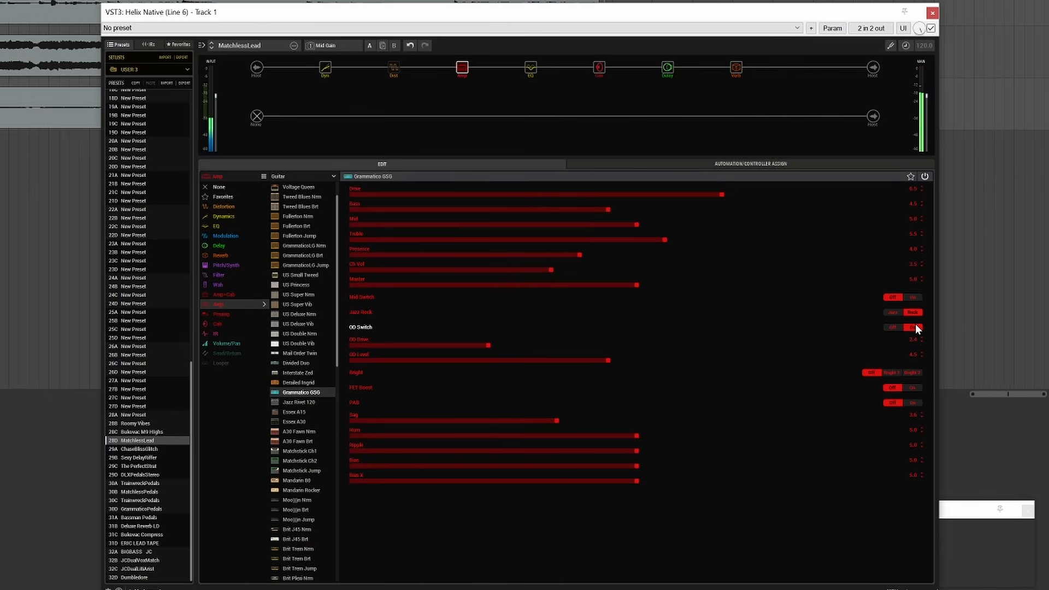
Try the PV Panama amp model in MatchlessLead and replace it with German Xtra Red.
drag(338, 293, 383, 480)
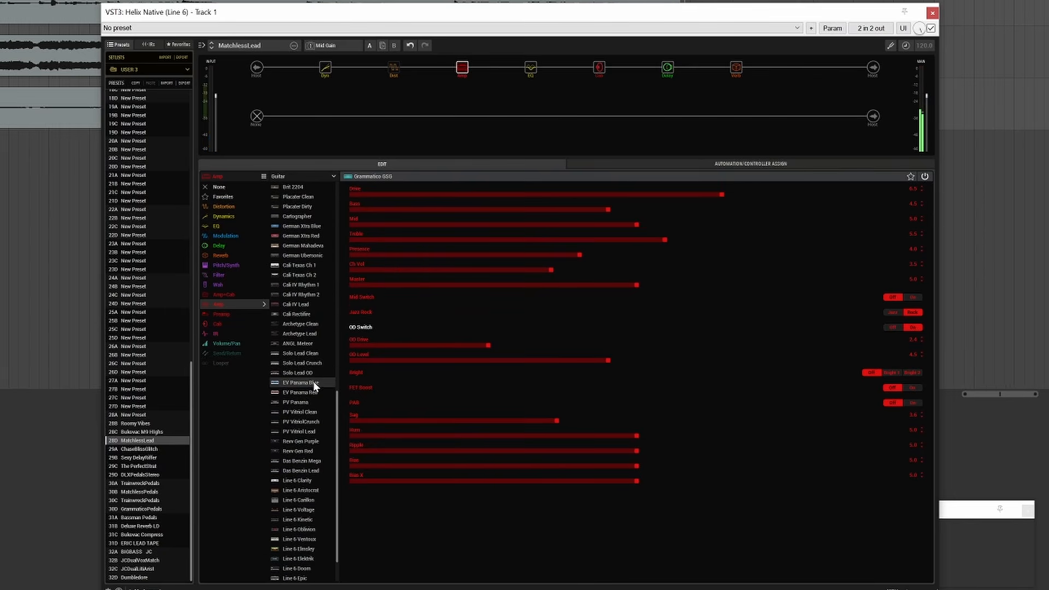
click(303, 402)
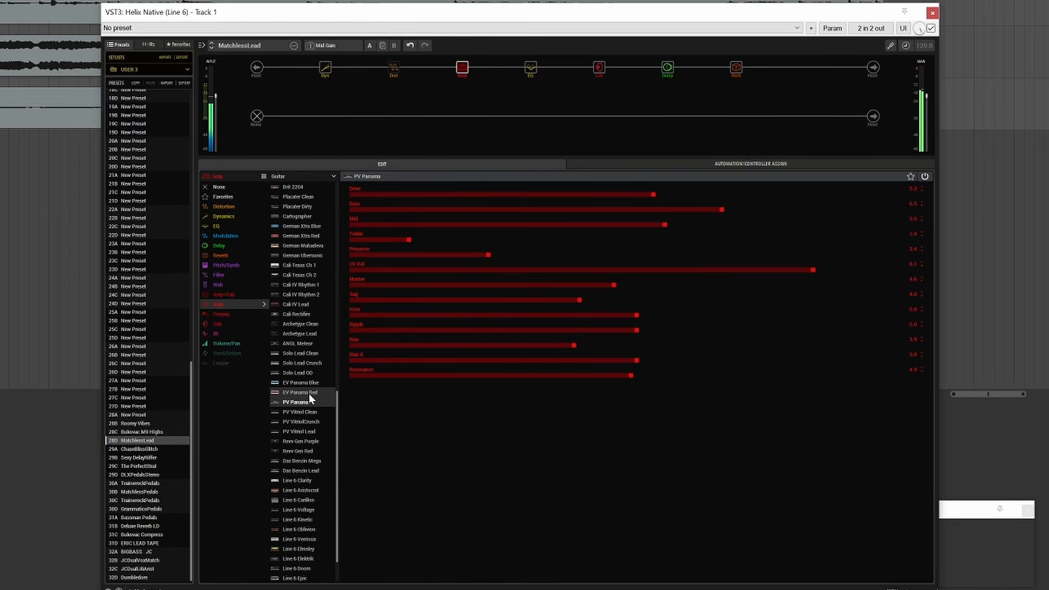
scroll(319, 491, down, 2)
scroll(324, 490, up, 3)
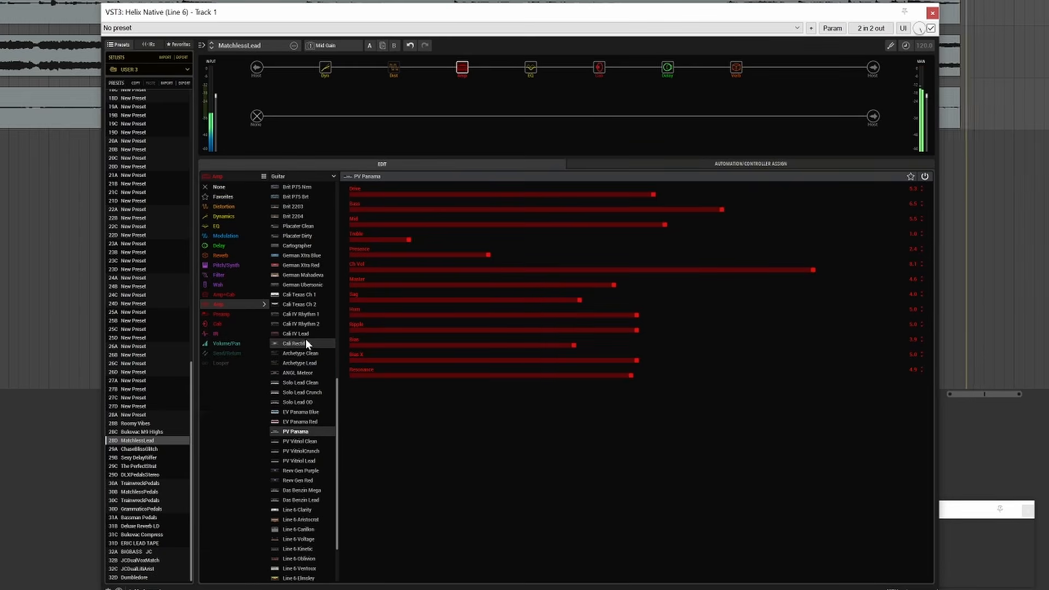
click(308, 265)
Change the cab to 4x12 Cali V30 with the 67 Cond mic at Position 3.9.
click(602, 69)
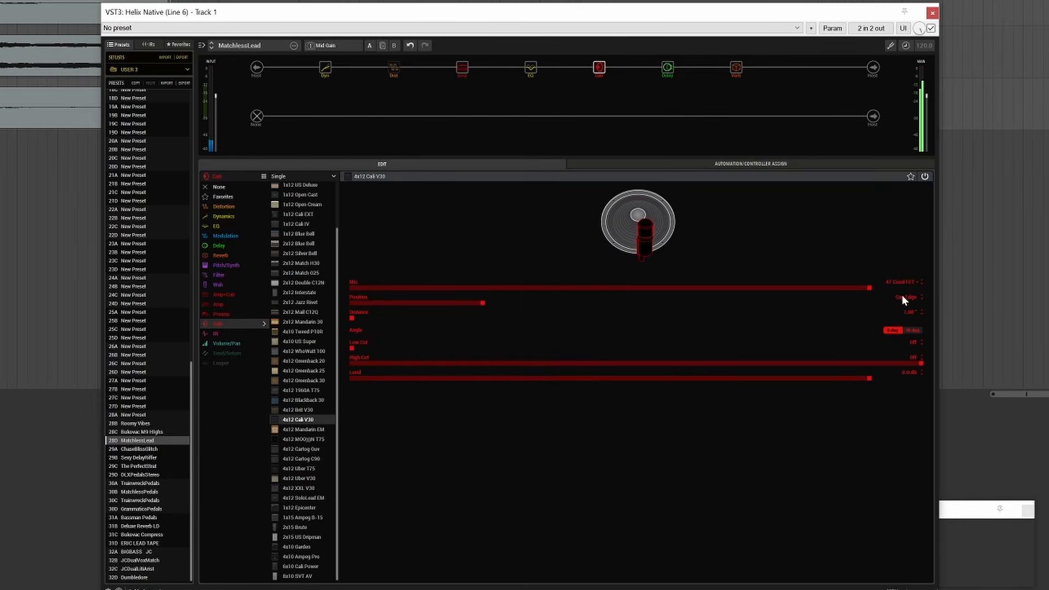
drag(878, 291, 1013, 289)
mouse_move(659, 242)
mouse_down()
mouse_move(684, 237)
mouse_move(670, 235)
mouse_up()
drag(761, 304, 575, 309)
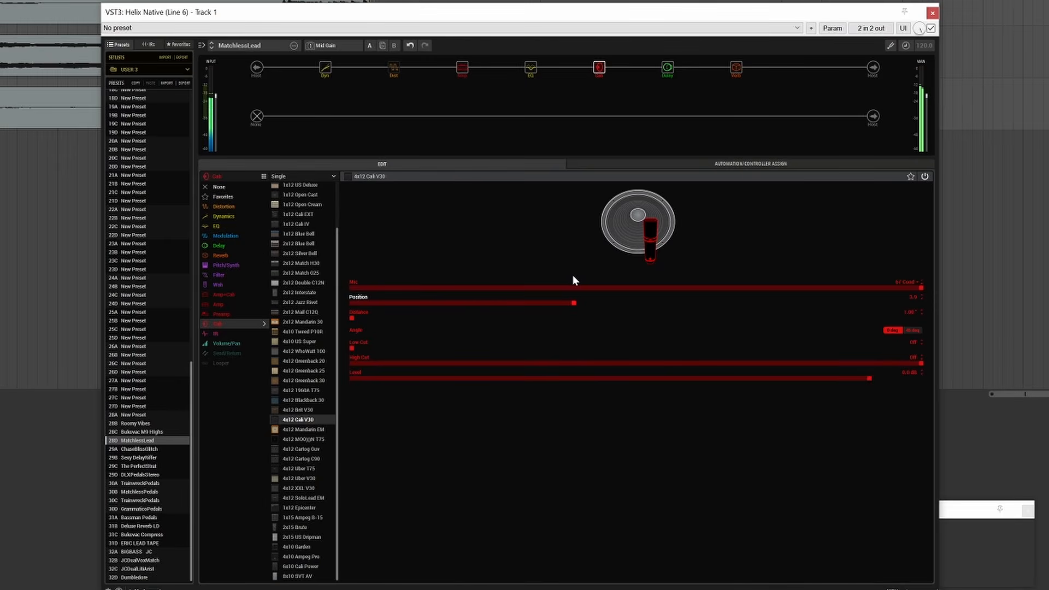
Bypass the dynamics block and change the amp to Brit 2203 using the thumbnail view of the models.
mouse_move(321, 60)
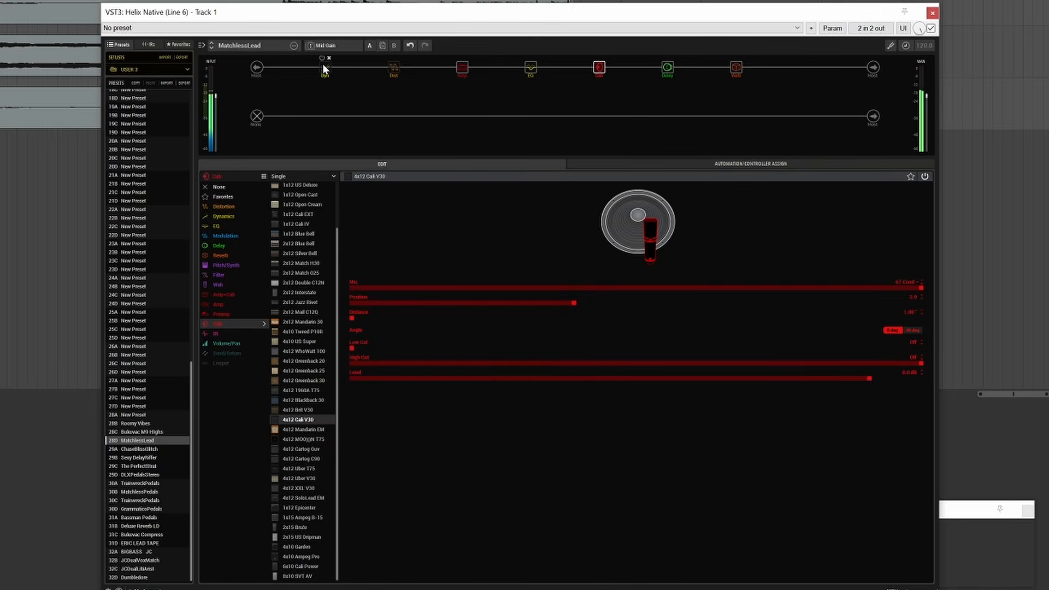
click(464, 67)
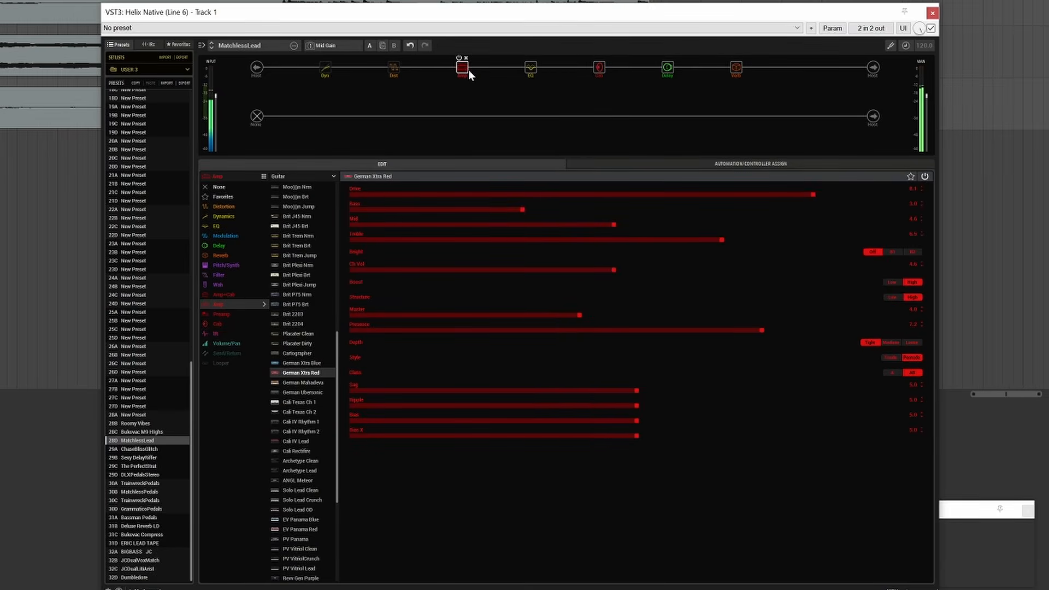
click(264, 176)
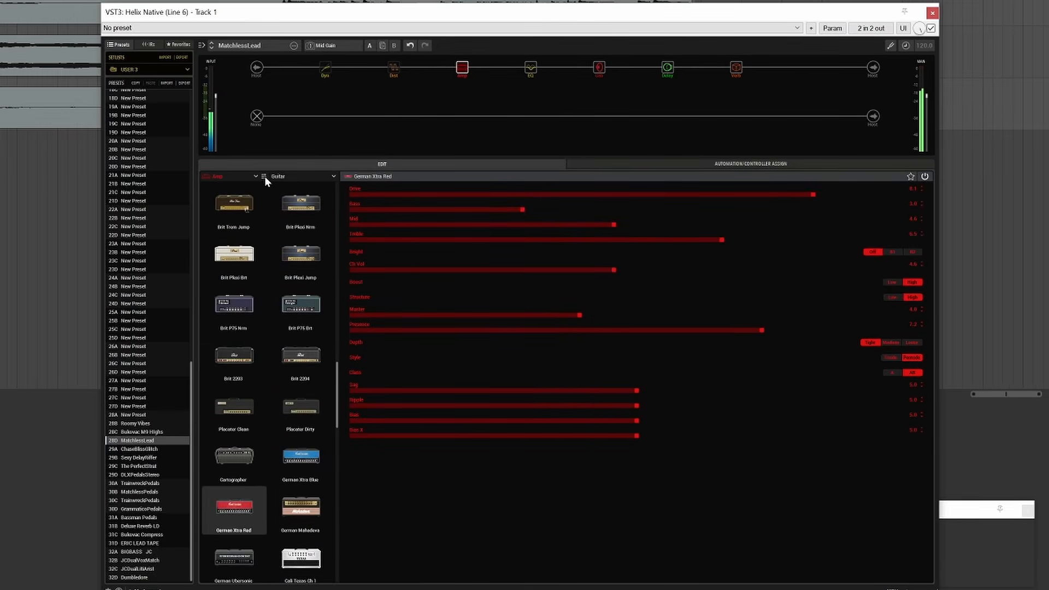
click(222, 358)
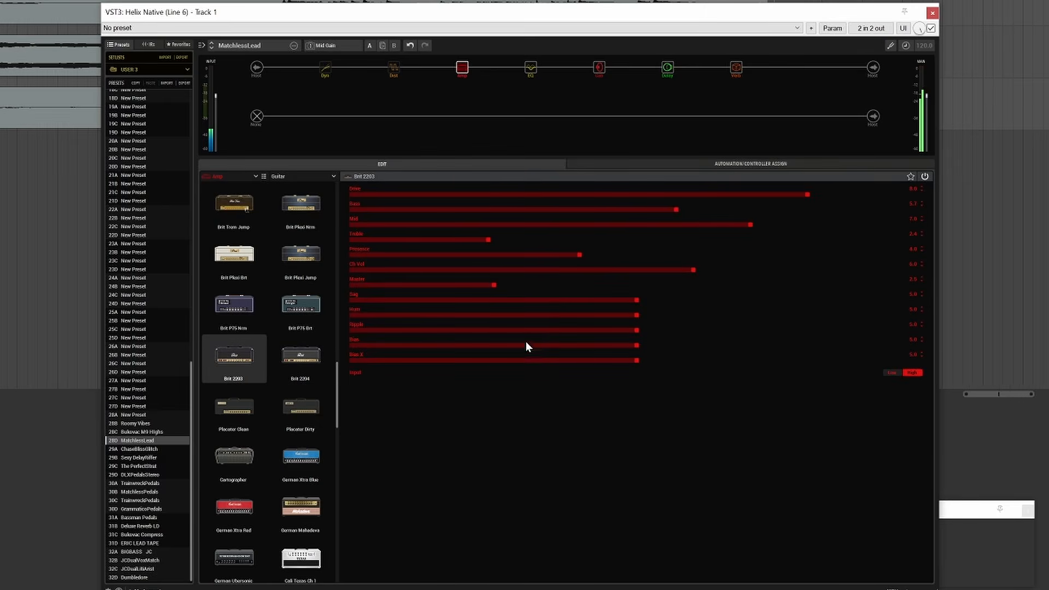
Set the Brit 2203's Master to 4.7 and, after auditioning it, change the amp to Placater Dirty.
drag(495, 286, 616, 279)
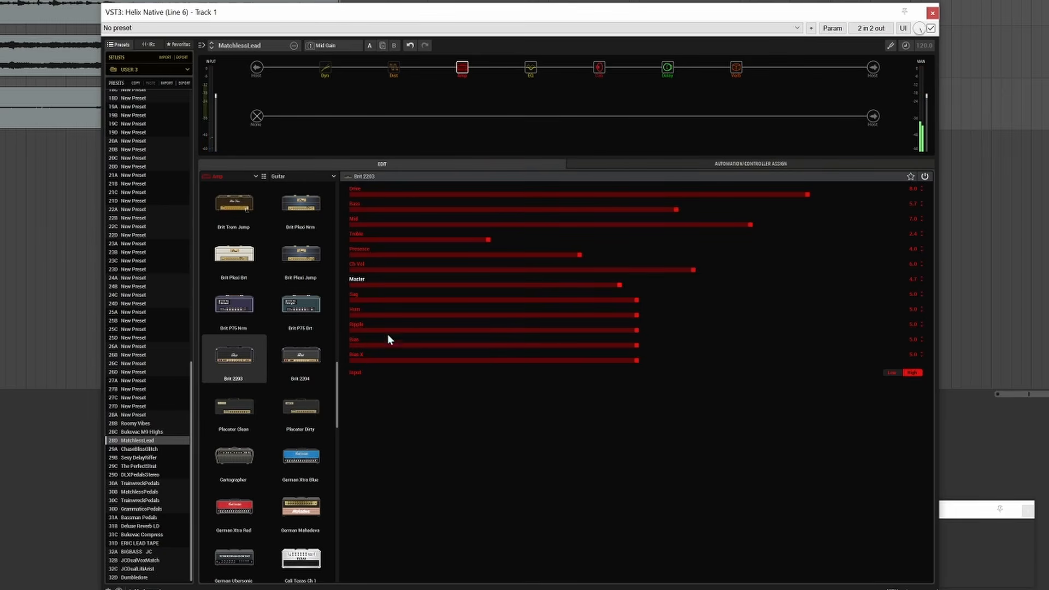
click(317, 413)
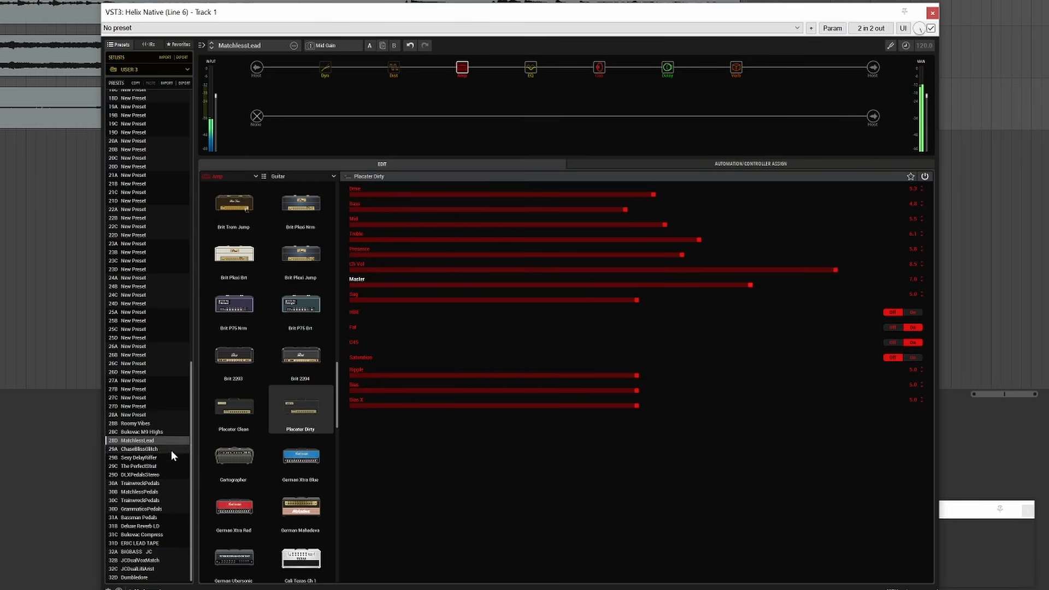
Load the Roomy Vibes preset and switch it to the Cleanish snapshot.
click(142, 422)
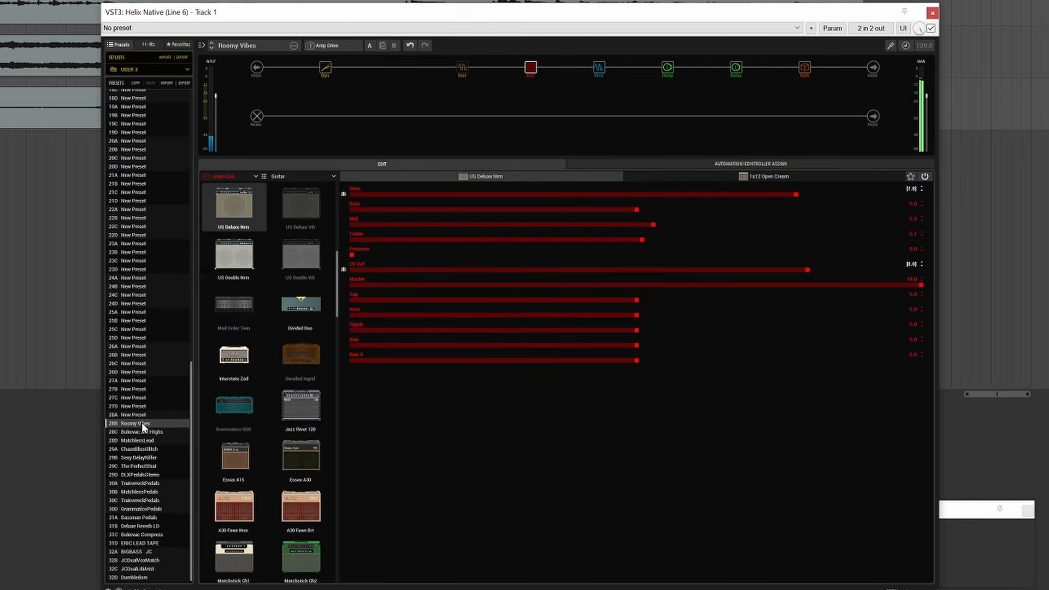
click(322, 47)
click(334, 78)
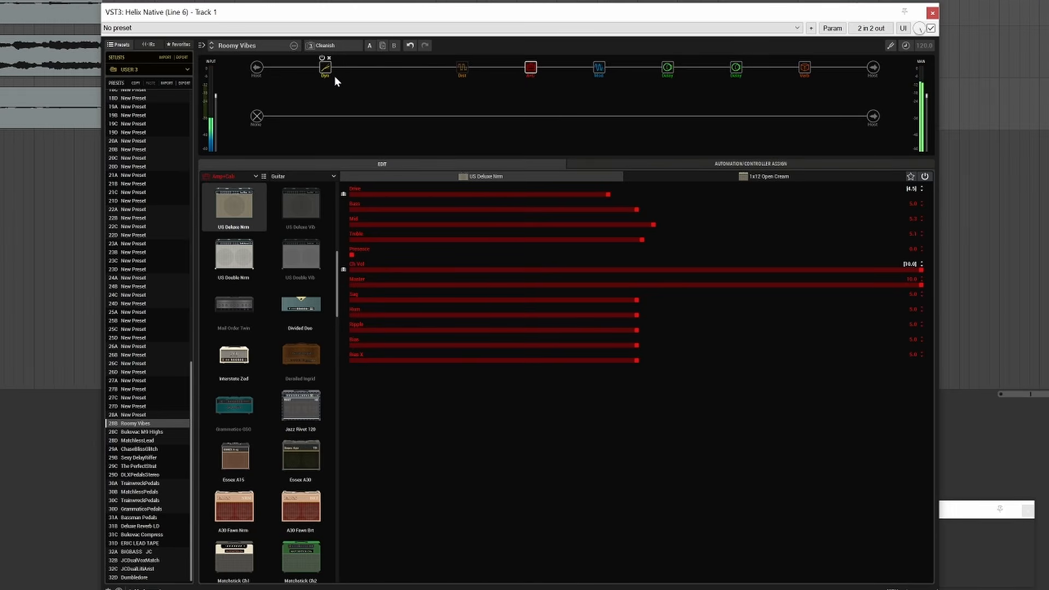
Audition the ERIC LEAD TAPE preset and the preset in slot 32C, ending on Bukovac Compress.
click(165, 543)
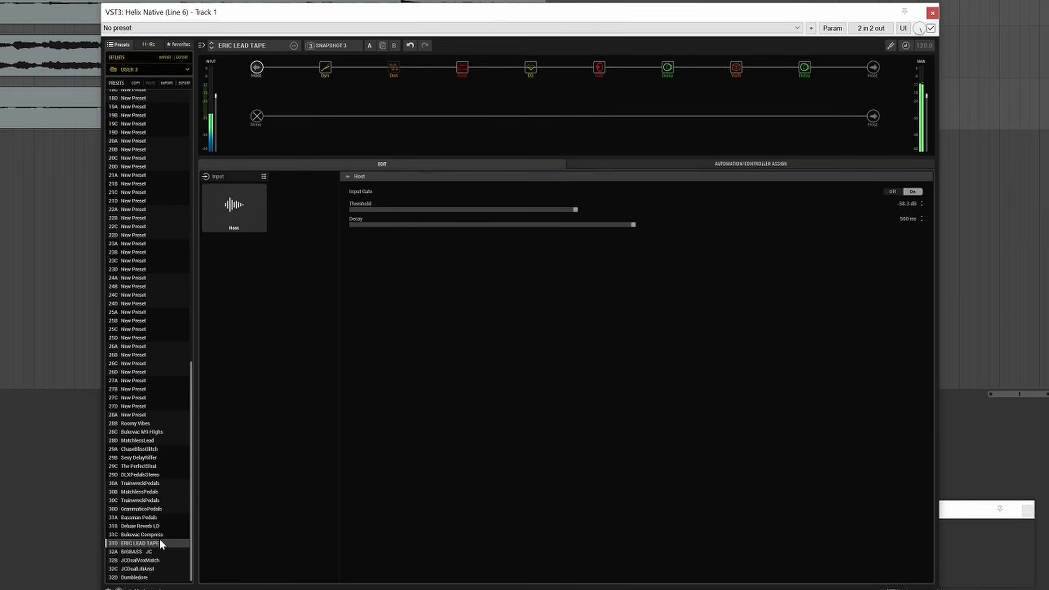
click(172, 569)
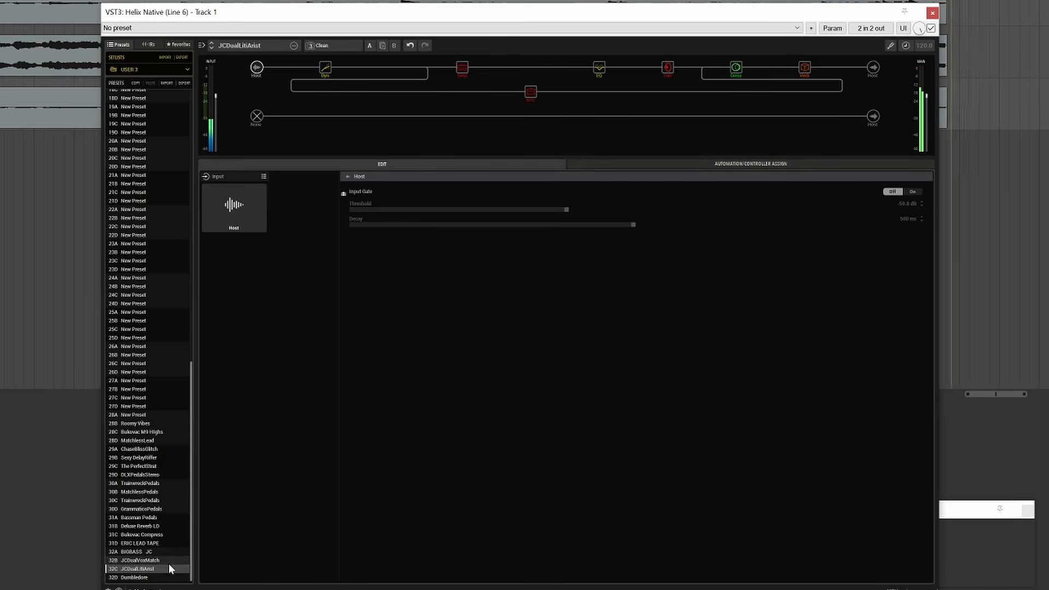
click(152, 534)
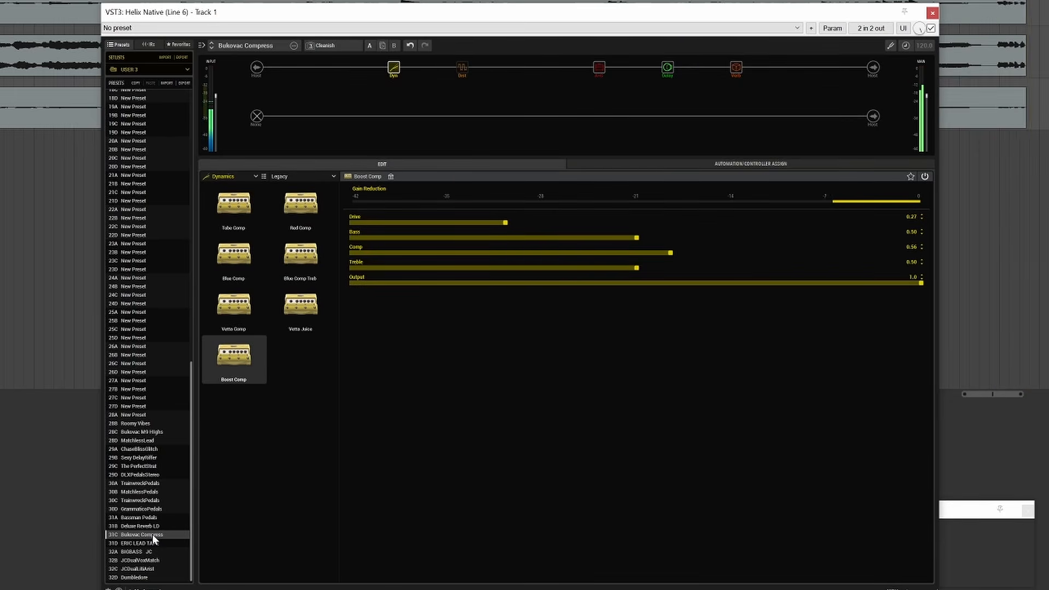
Switch the Bukovac Compress preset to its Rhythm snapshot.
click(336, 48)
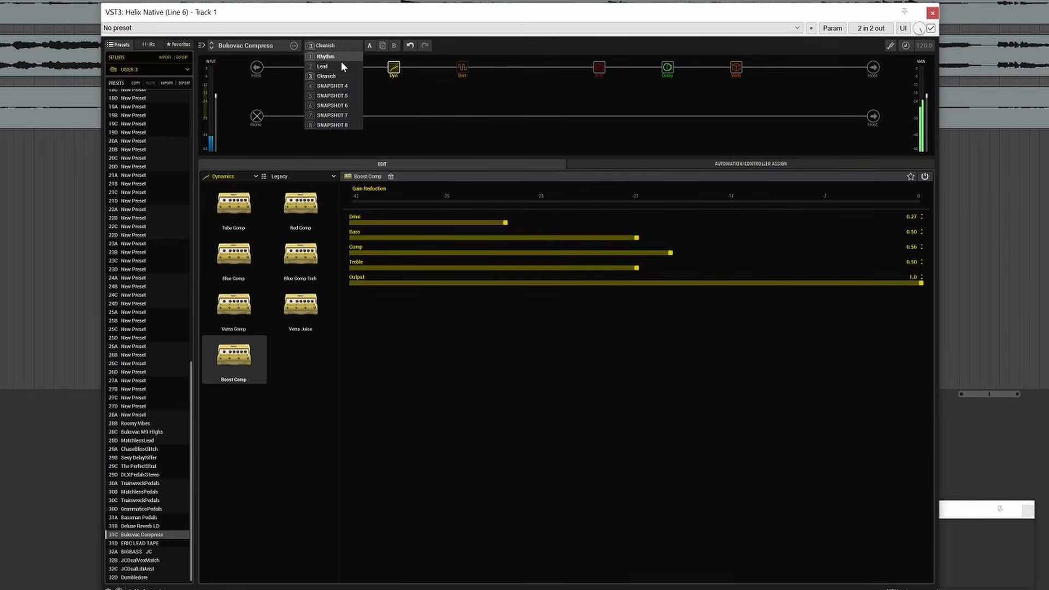
click(341, 63)
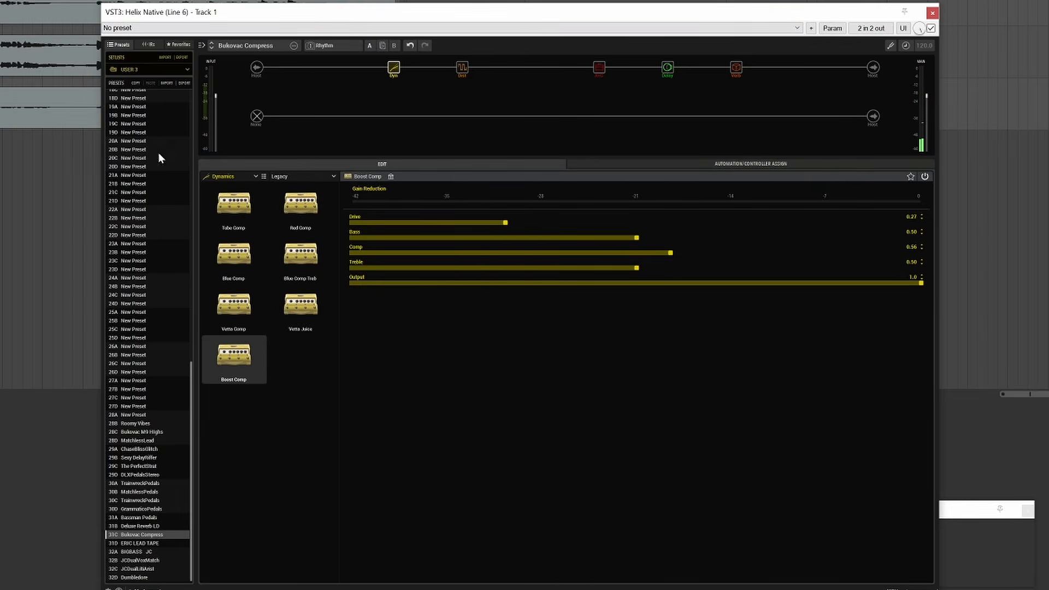
Open the USER 5 setlist and look through its presets.
click(144, 70)
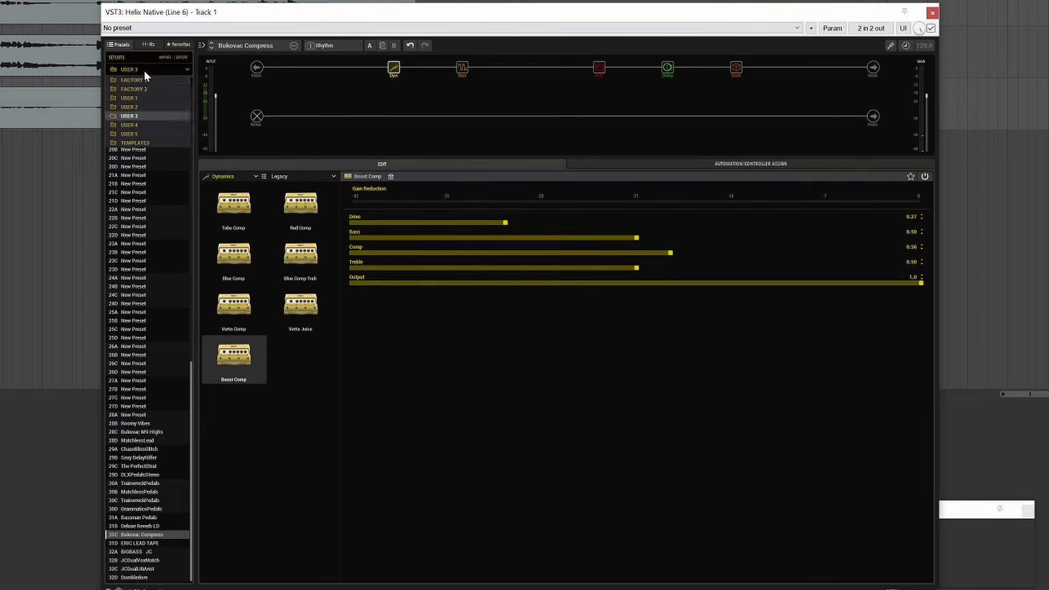
click(149, 133)
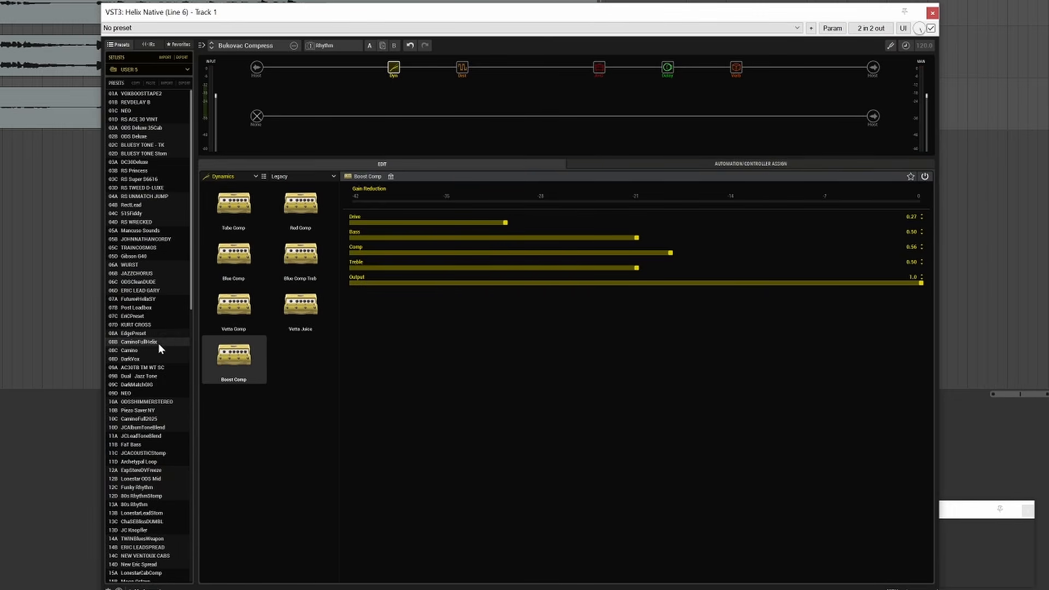
drag(191, 286, 184, 413)
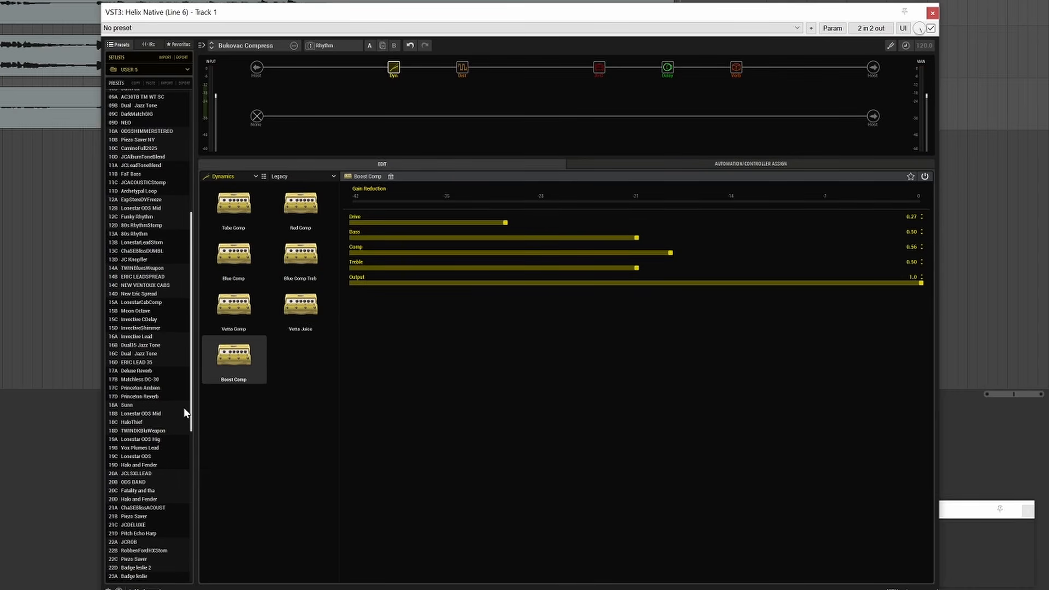
scroll(185, 413, up, 4)
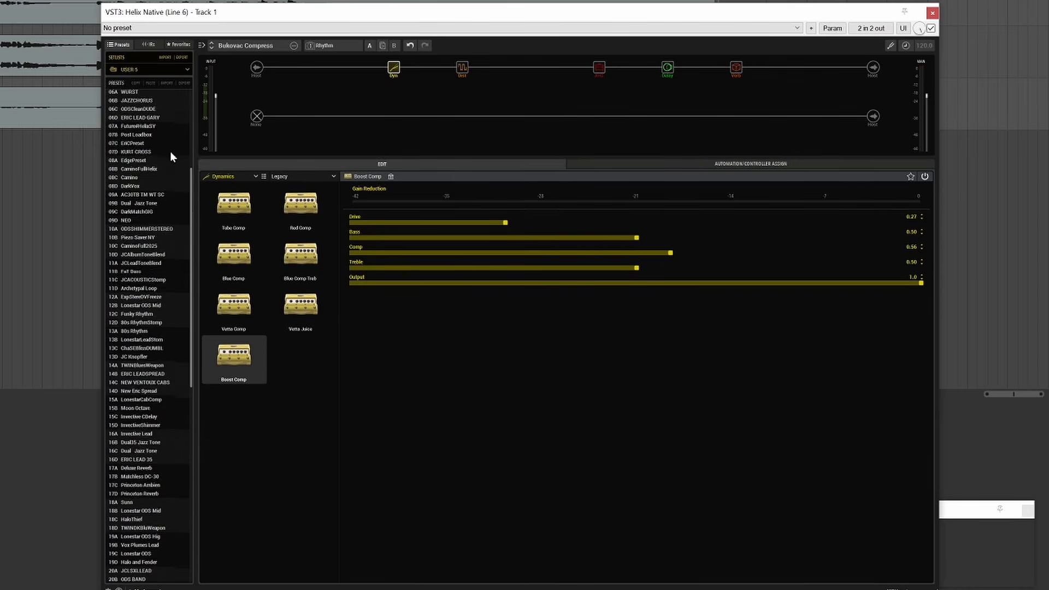
Open the USER 4 setlist and audition its ERIC LEAD 2023 and Glassy LEAD 2024 presets.
click(143, 68)
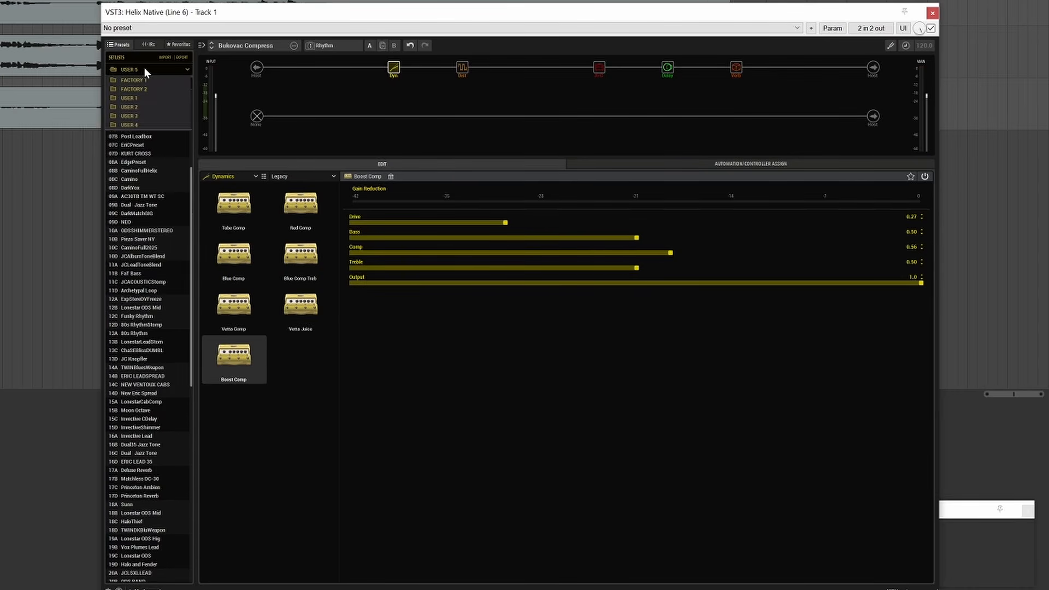
click(149, 126)
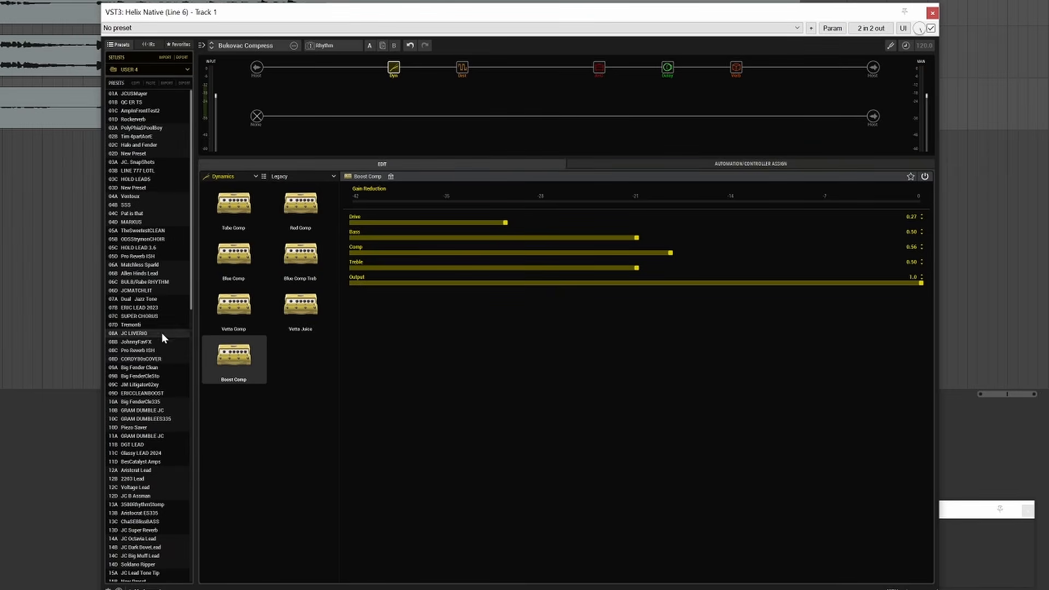
click(156, 309)
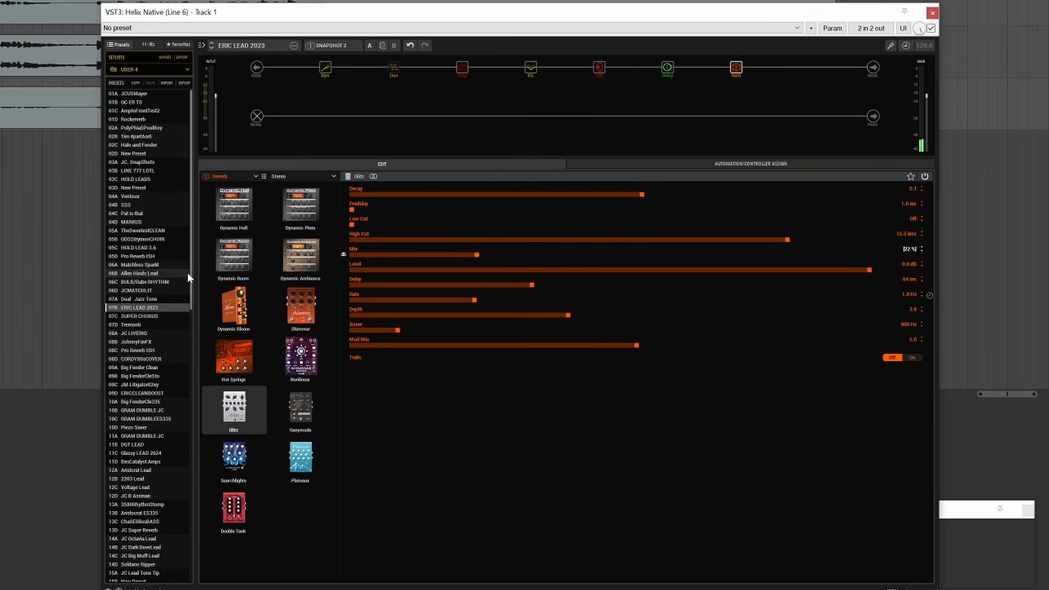
scroll(155, 412, down, 15)
click(150, 403)
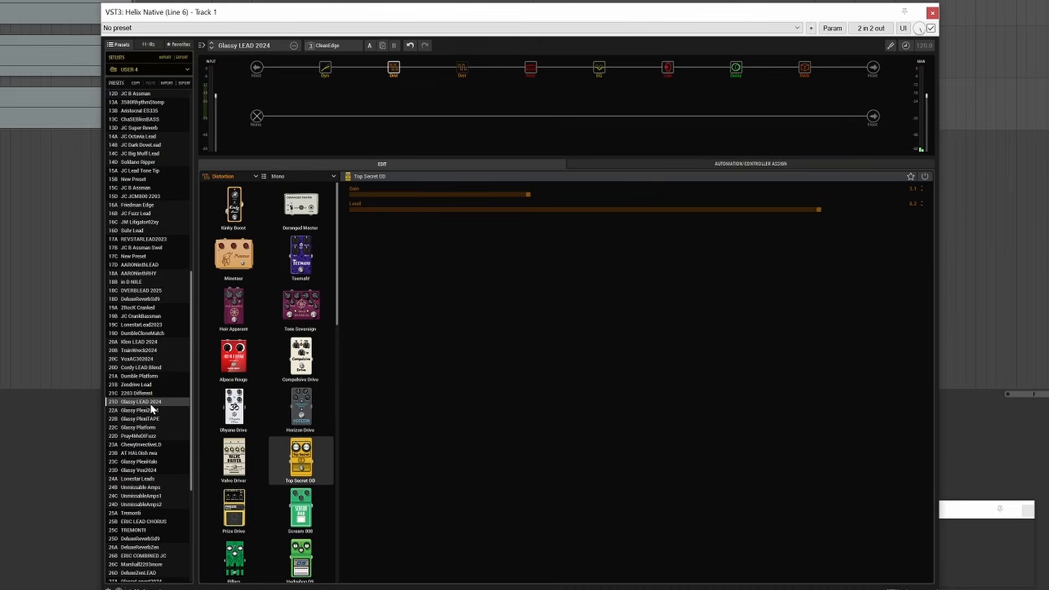
Load the ERIC COMBINED JC preset and switch it from the Clean snapshot to LEAD.
click(143, 556)
mouse_move(329, 57)
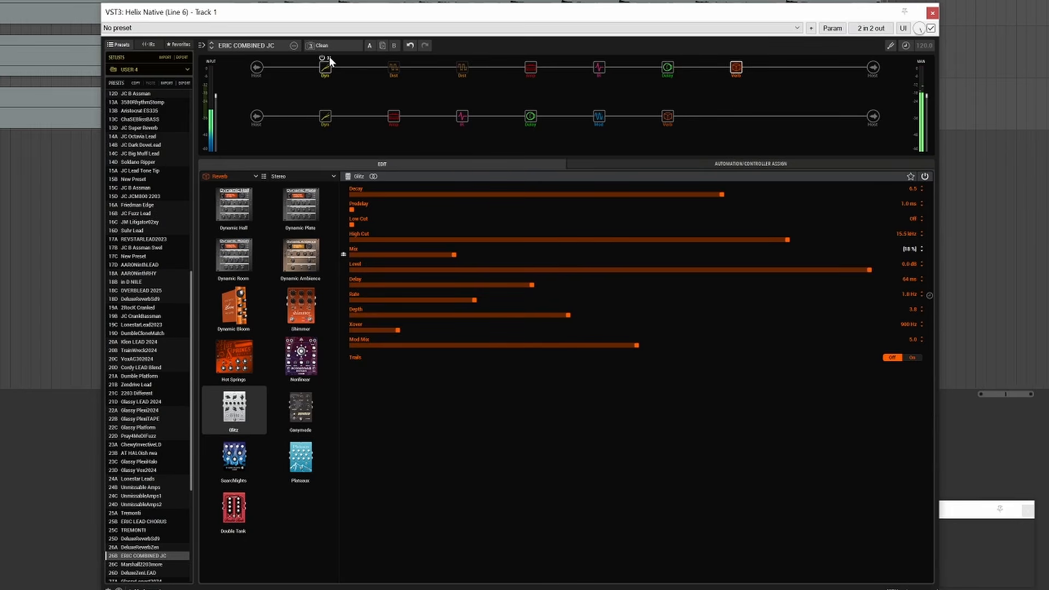
click(308, 47)
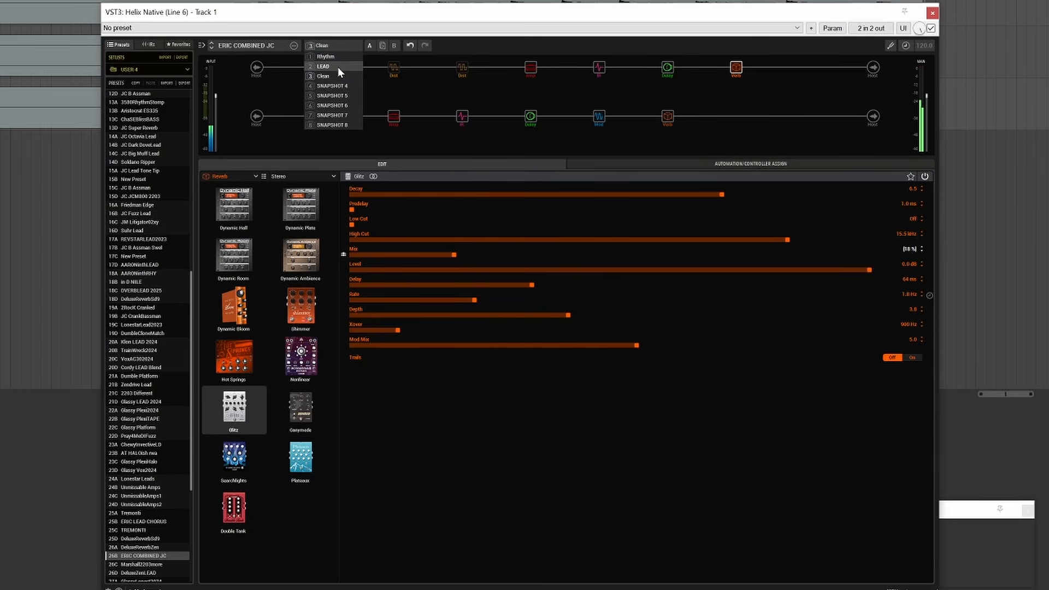
click(338, 66)
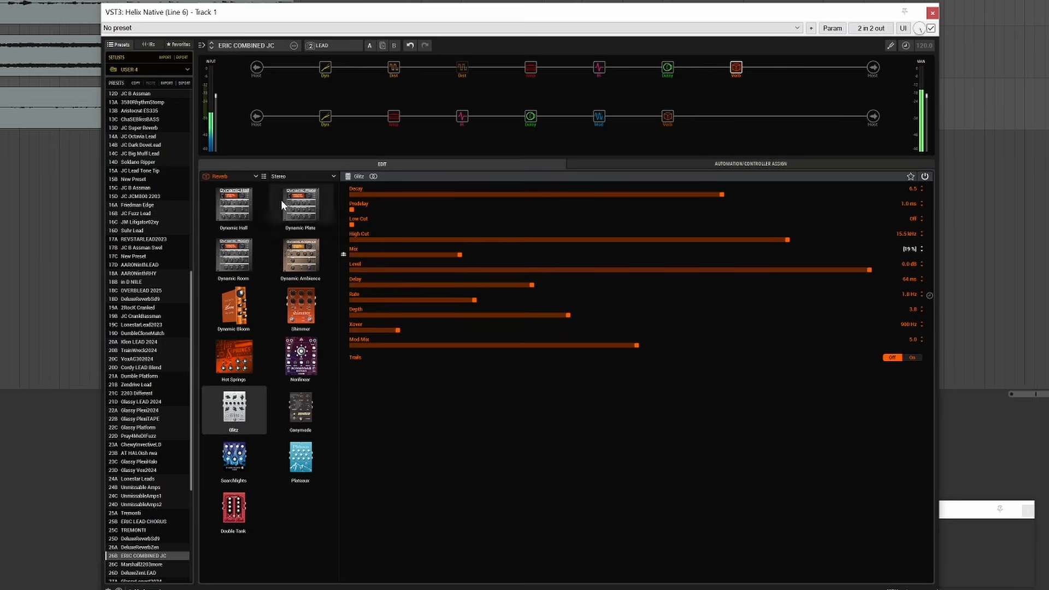
Audition the Glassy Vox2024 preset, then load the Allen Hinds Lead preset.
click(134, 470)
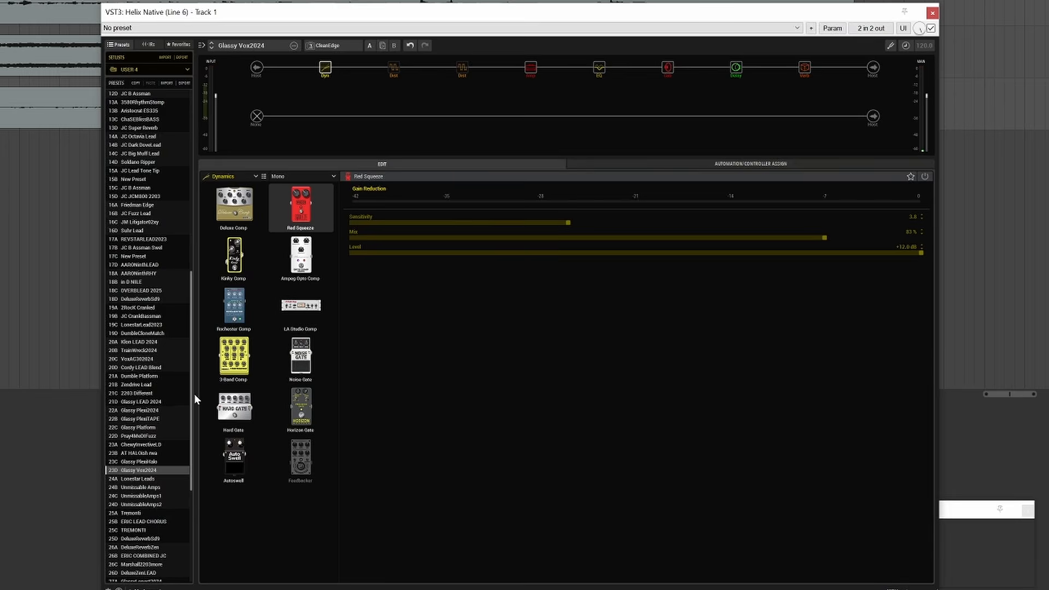
drag(191, 397, 205, 274)
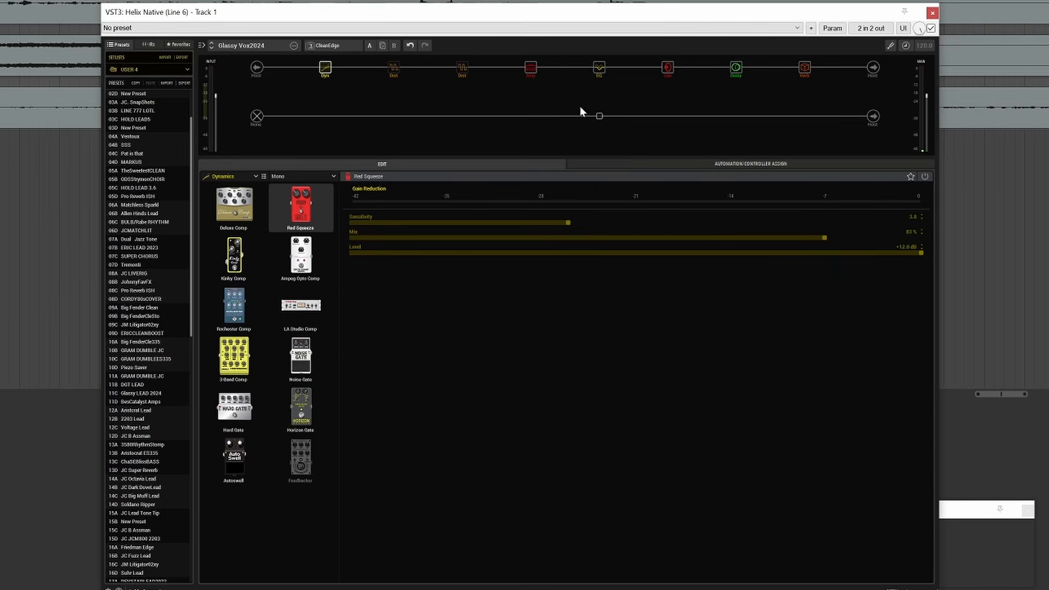
click(163, 214)
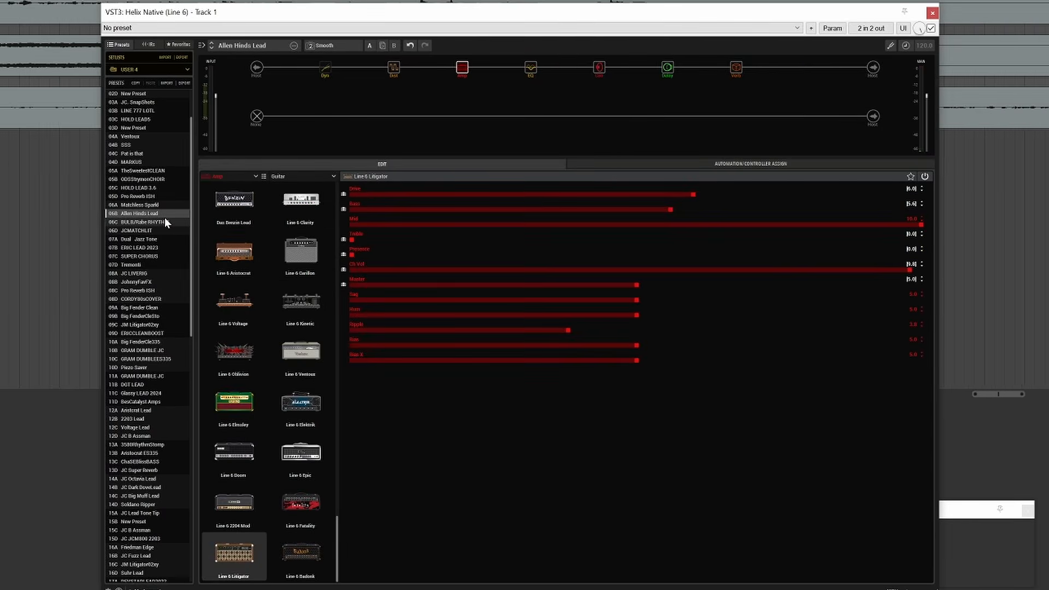